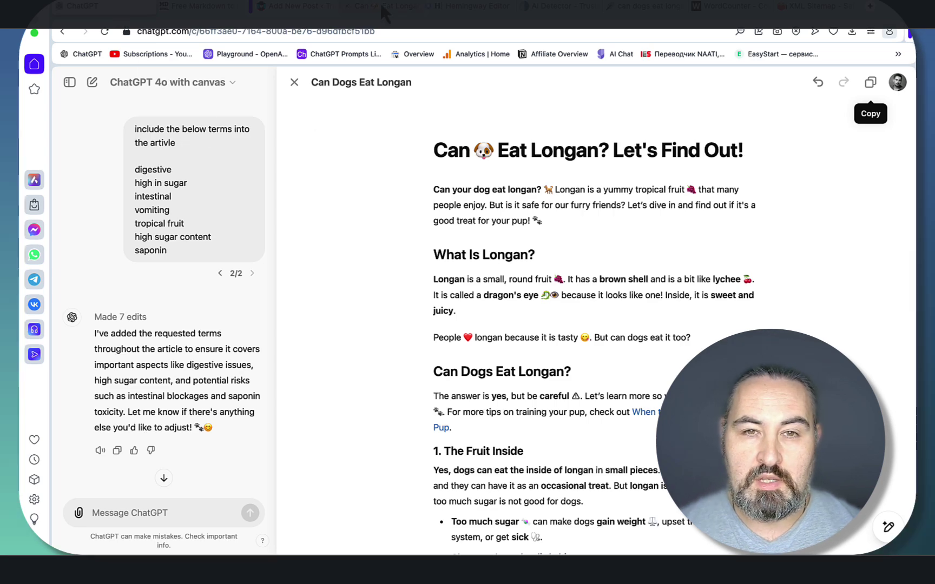
- Scroll through the published trickmenot.ai post about dogs eating longan
click(380, 2)
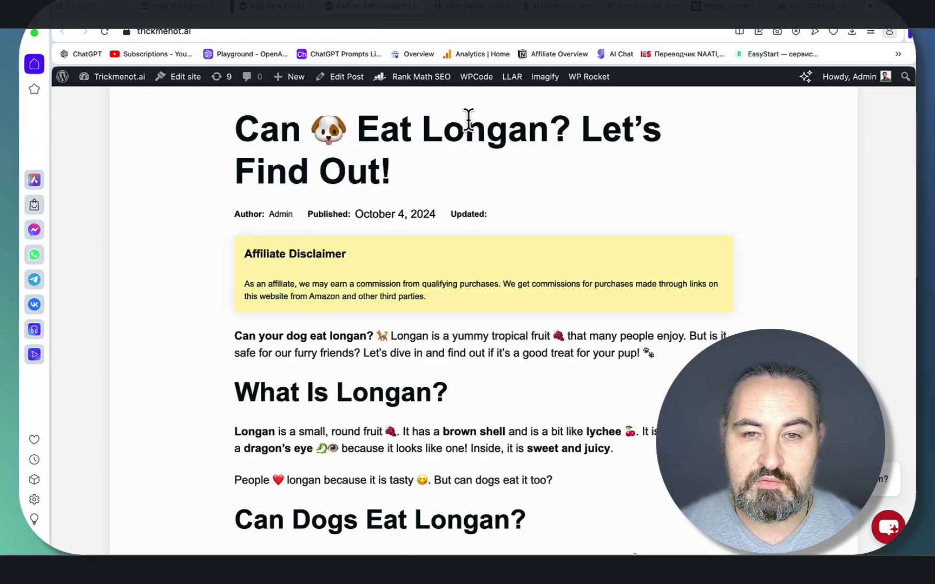
scroll(514, 188, down, 7)
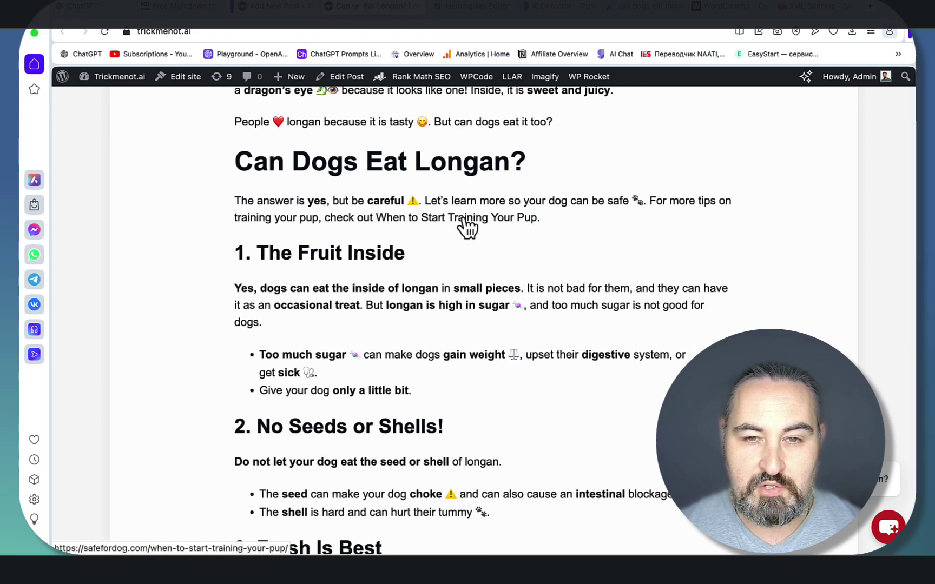
scroll(476, 244, down, 7)
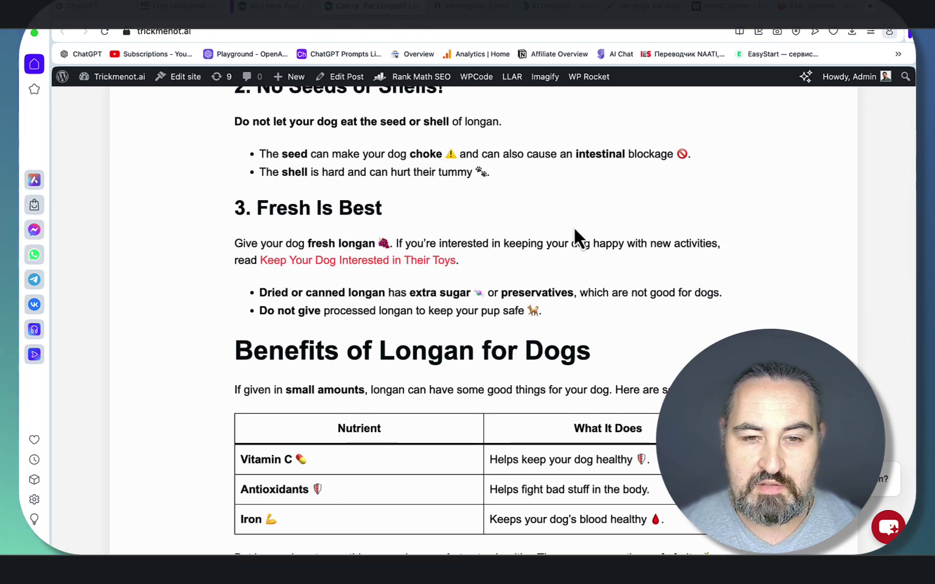
scroll(574, 234, down, 15)
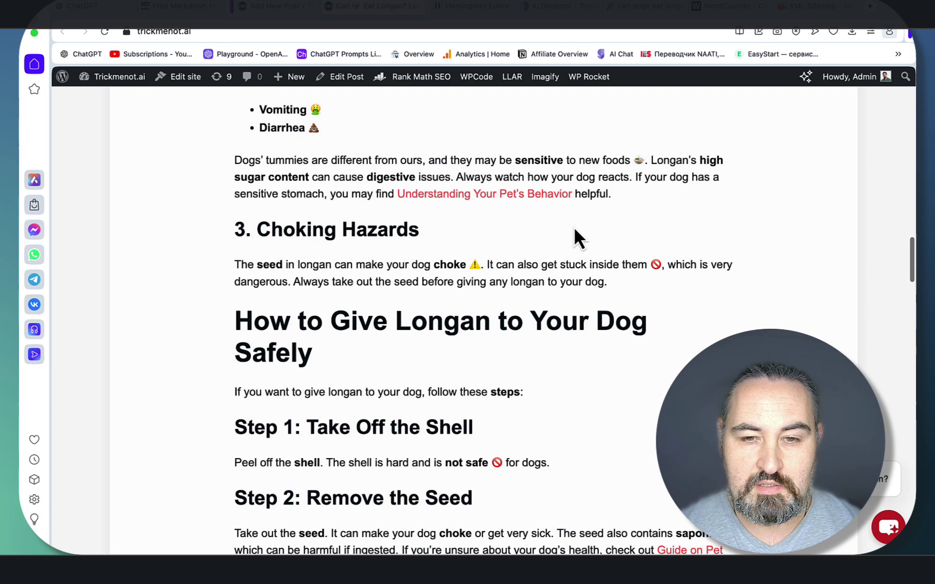
scroll(575, 230, down, 13)
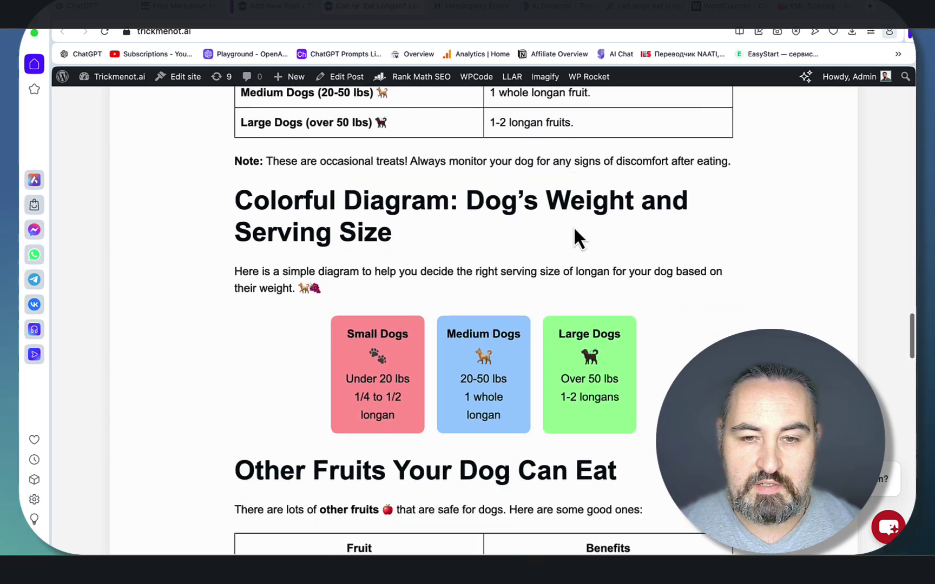
scroll(576, 239, down, 2)
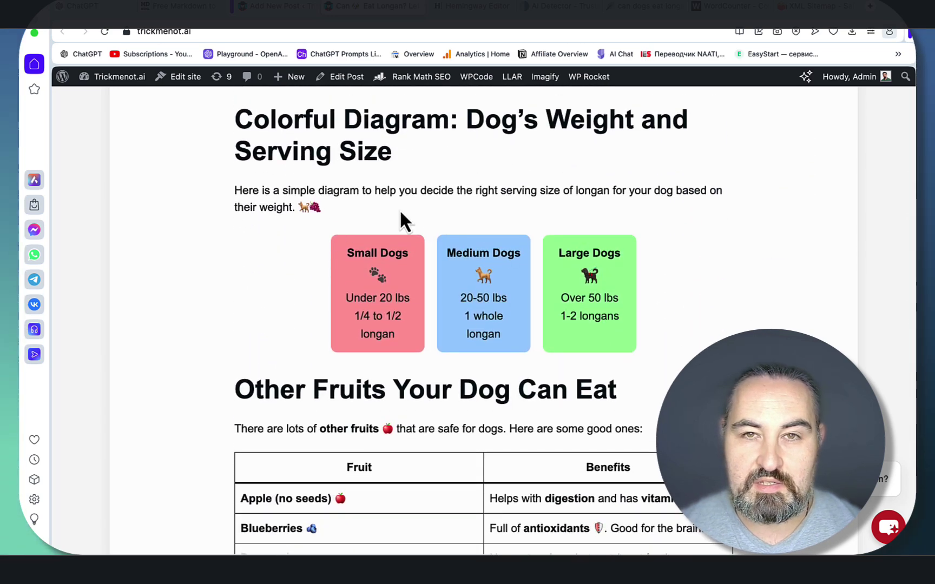
scroll(526, 274, down, 18)
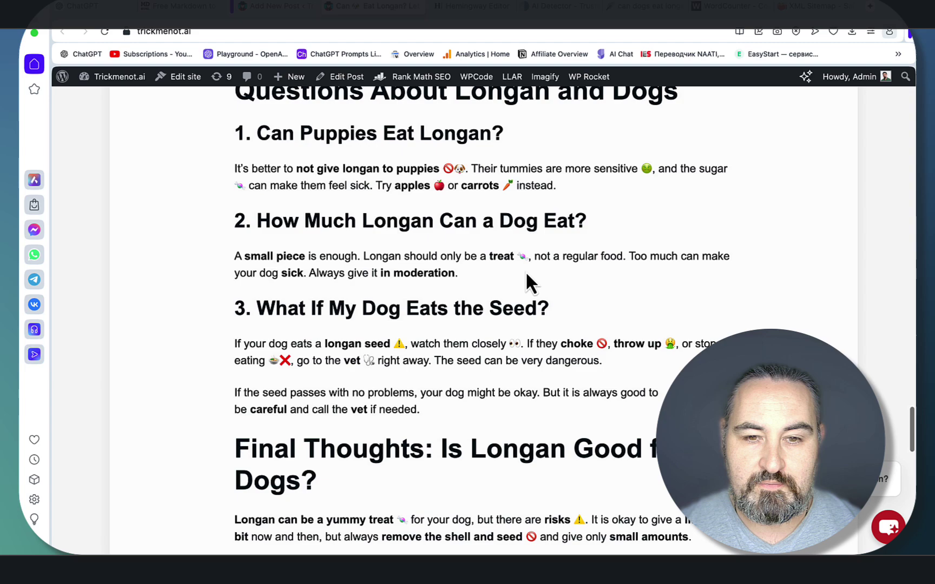
scroll(525, 271, down, 11)
scroll(525, 270, up, 1)
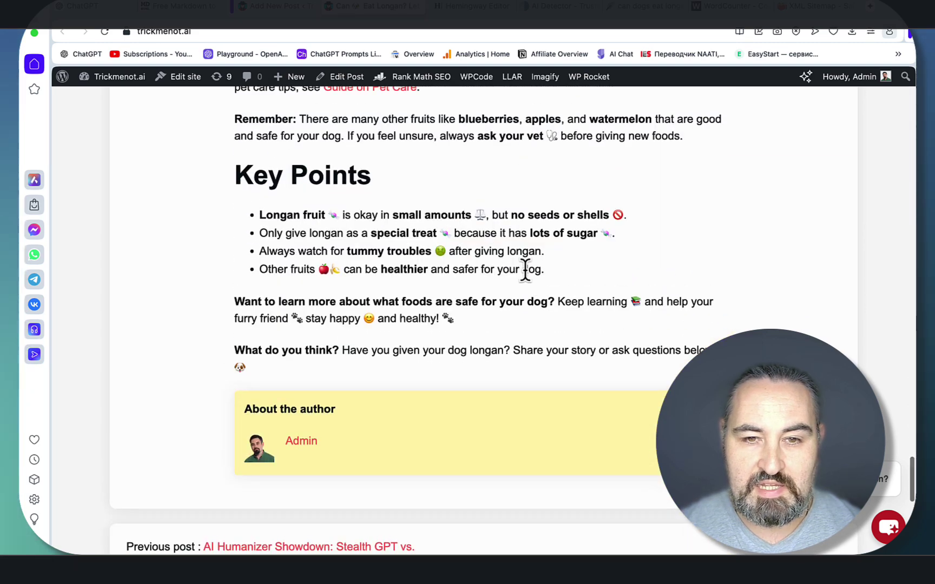
scroll(525, 270, down, 2)
- Copy the full longan article and bring up its ZeroGPT result of 36.61% AI
drag(246, 317, 223, 346)
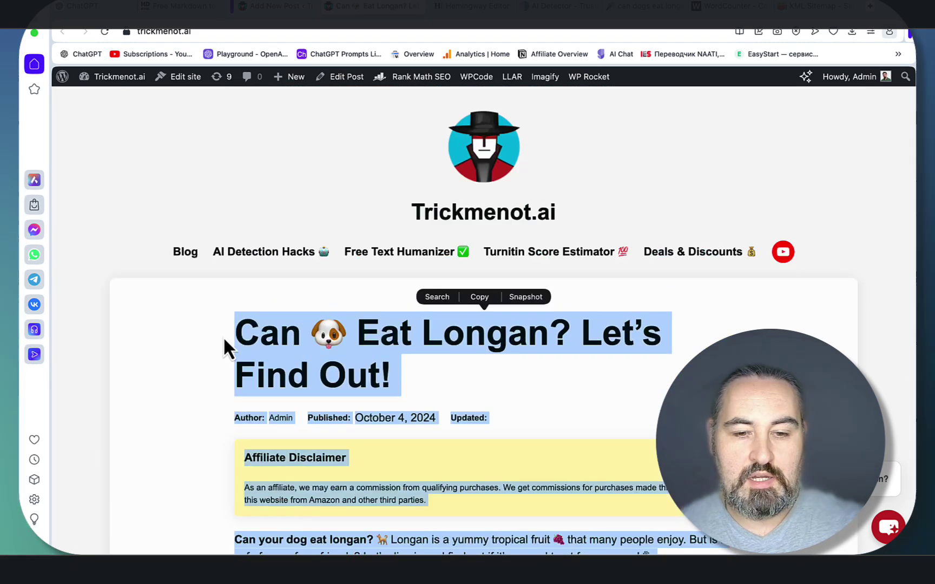
key(super+c)
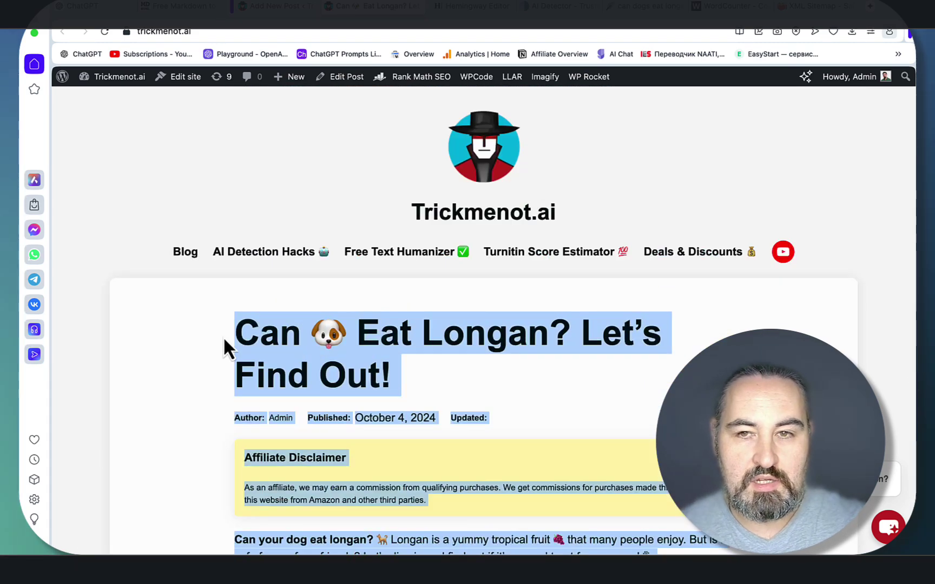
click(461, 17)
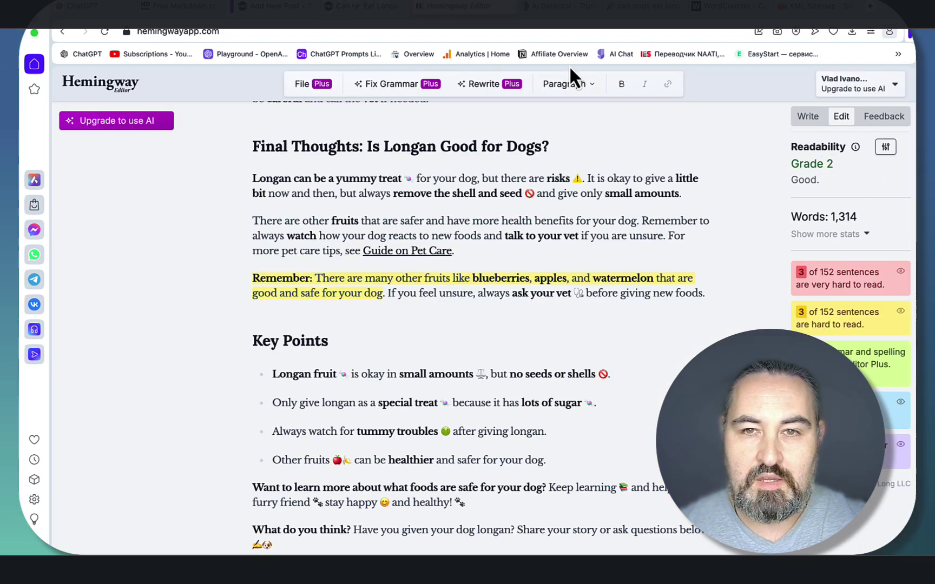
click(559, 16)
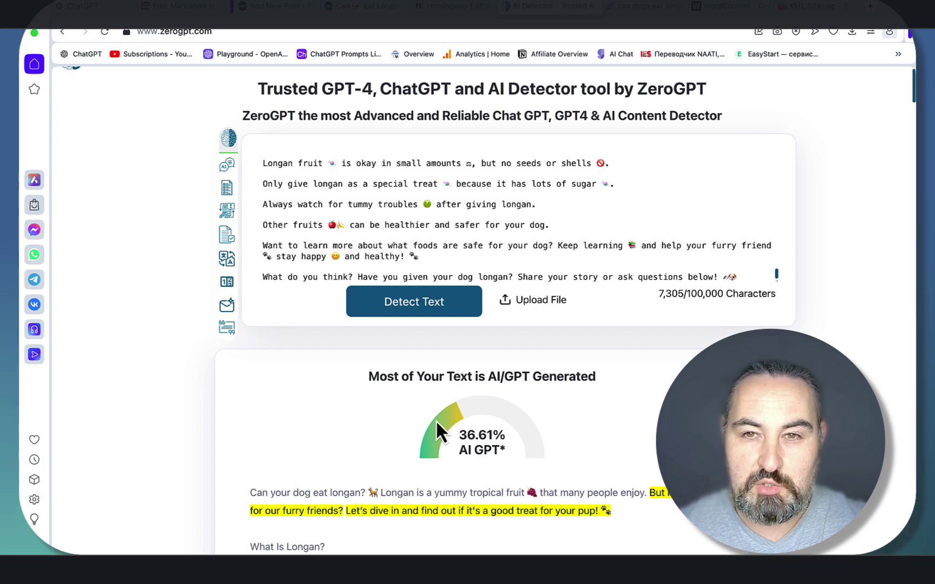
- Check the longan article's content score of 71 in NeuronWriter's editor
click(651, 19)
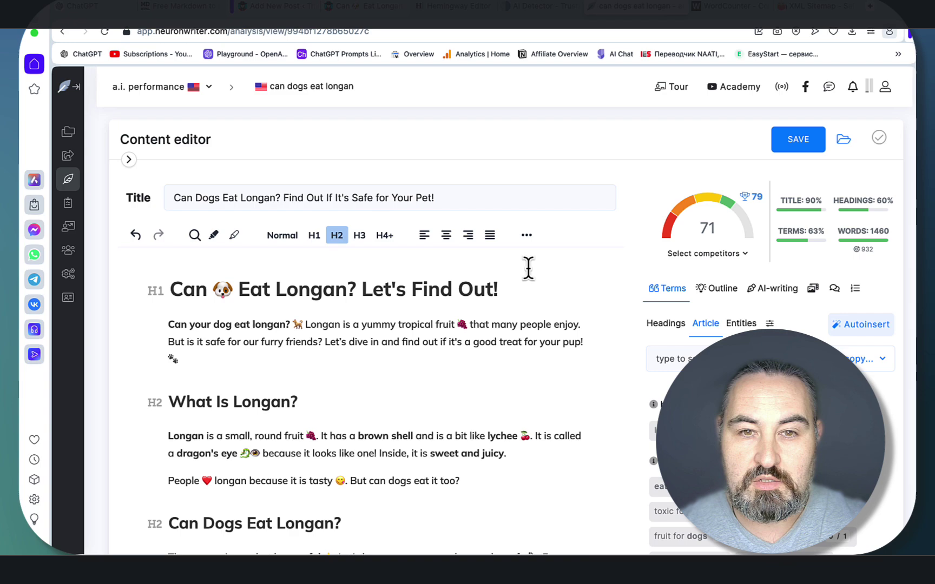
scroll(510, 331, down, 20)
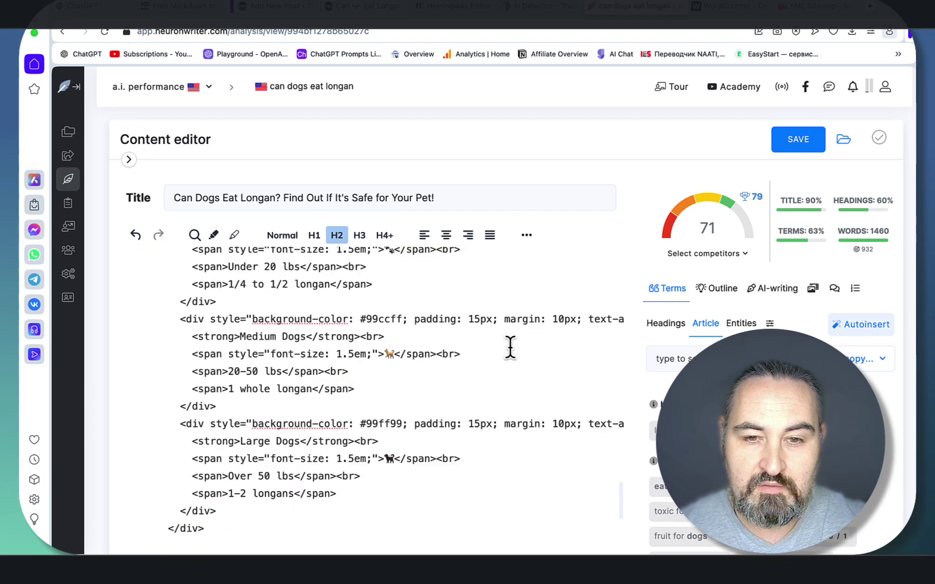
scroll(510, 348, up, 20)
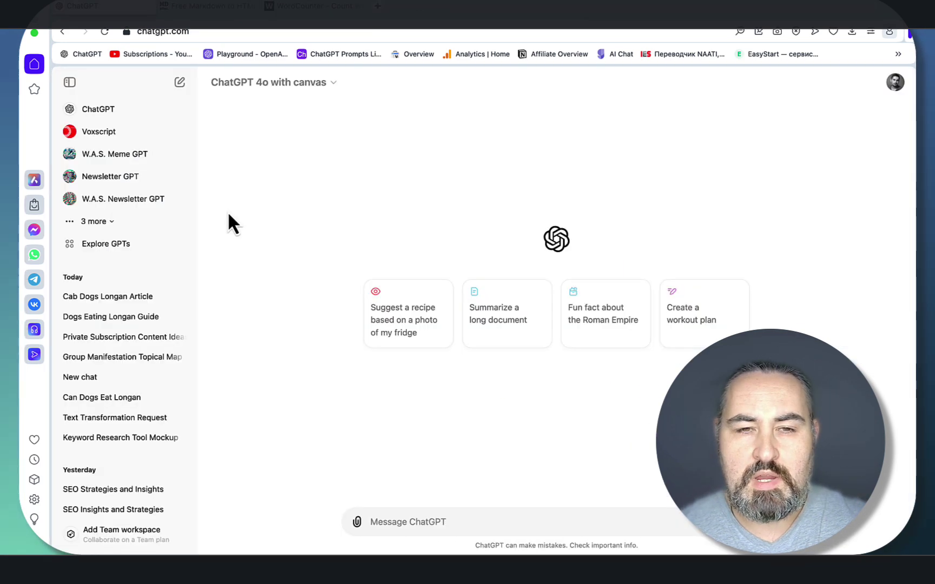
- With GPT-4o with canvas, send the prompt for a 1500-word markdown 'AI Impact on Jobs' article
click(299, 84)
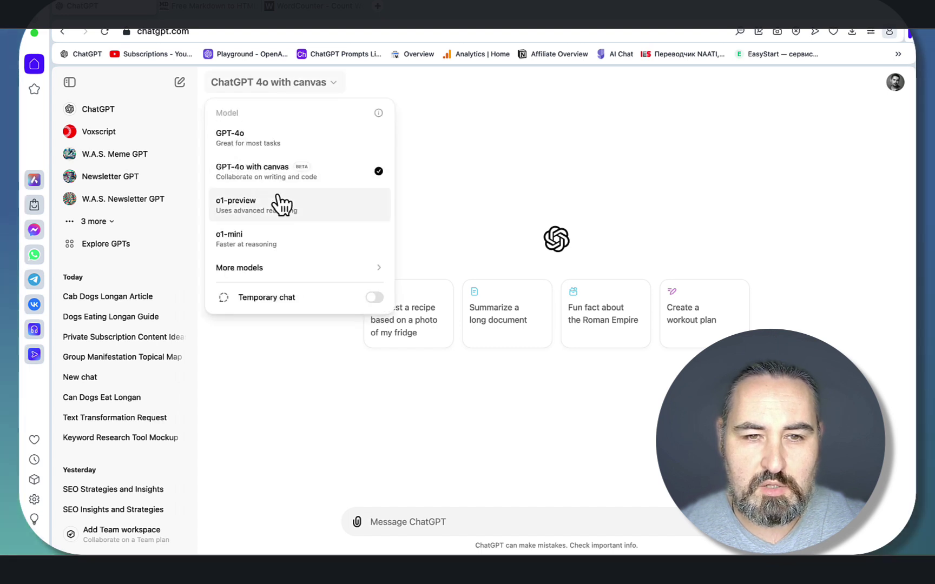
click(280, 172)
key(super+v)
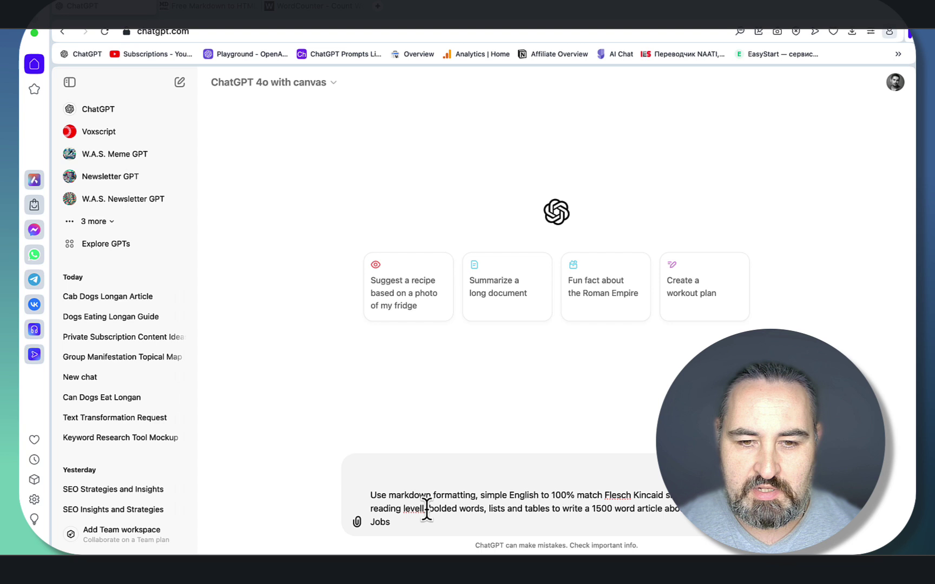
mouse_move(453, 535)
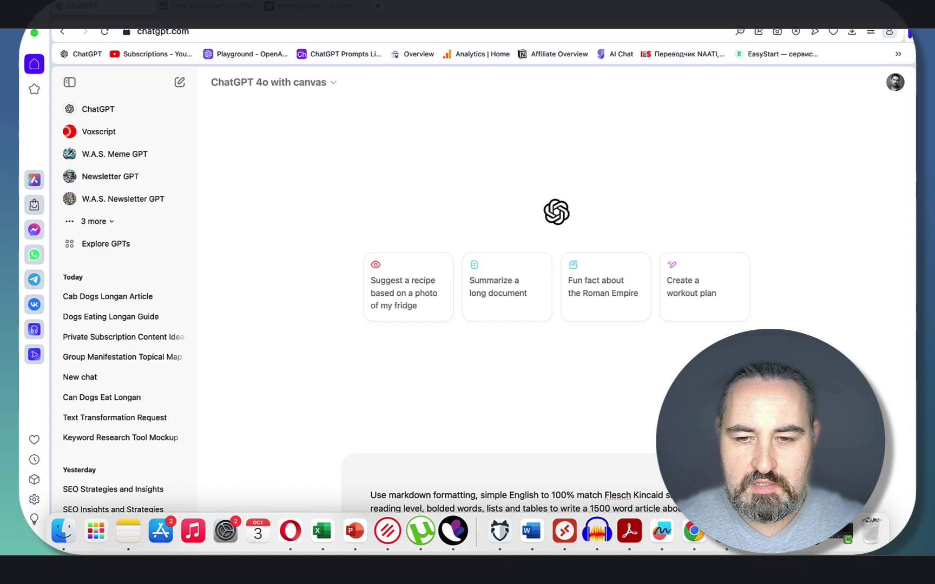
text(")
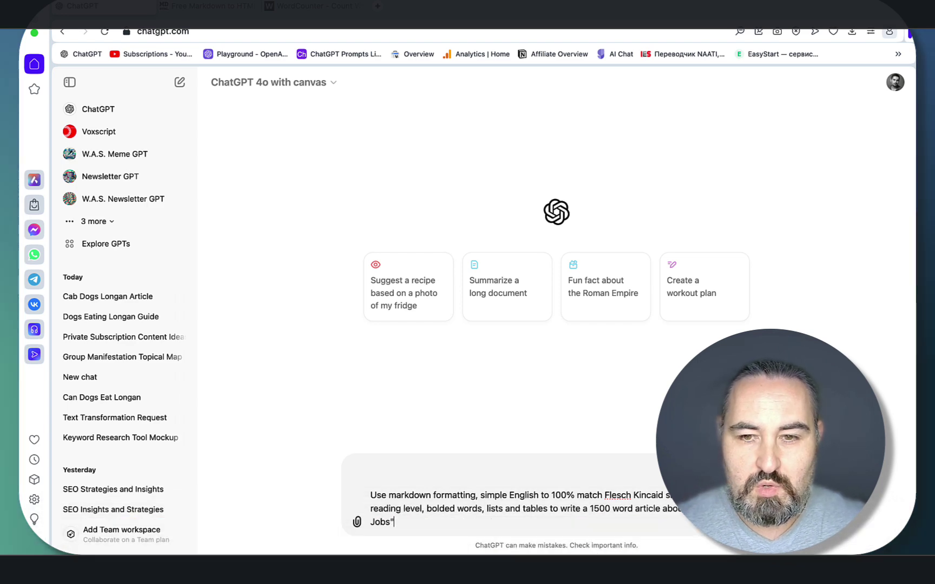
key(Return)
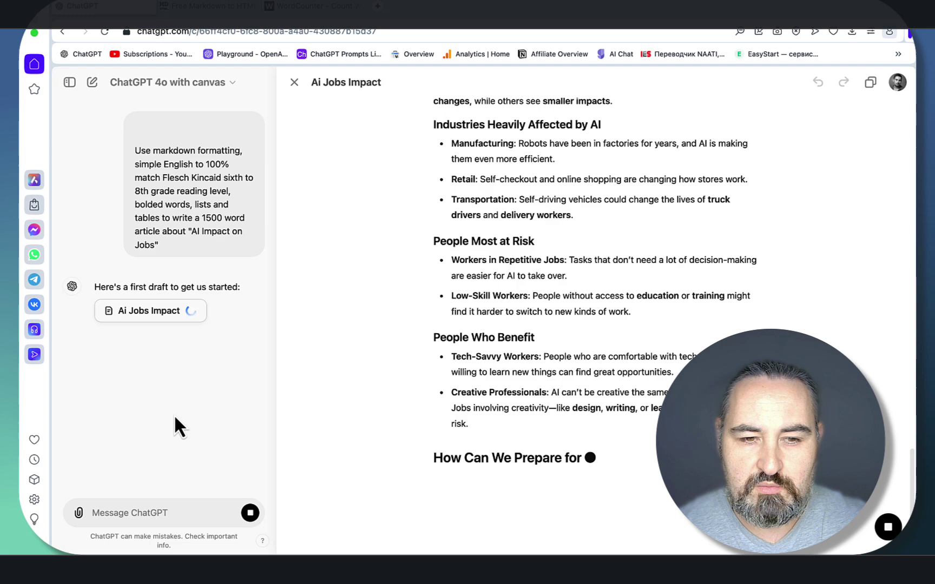
- Scroll back to the top of the finished 'The Impact of AI on Jobs: What's Happening?' draft
scroll(440, 406, up, 20)
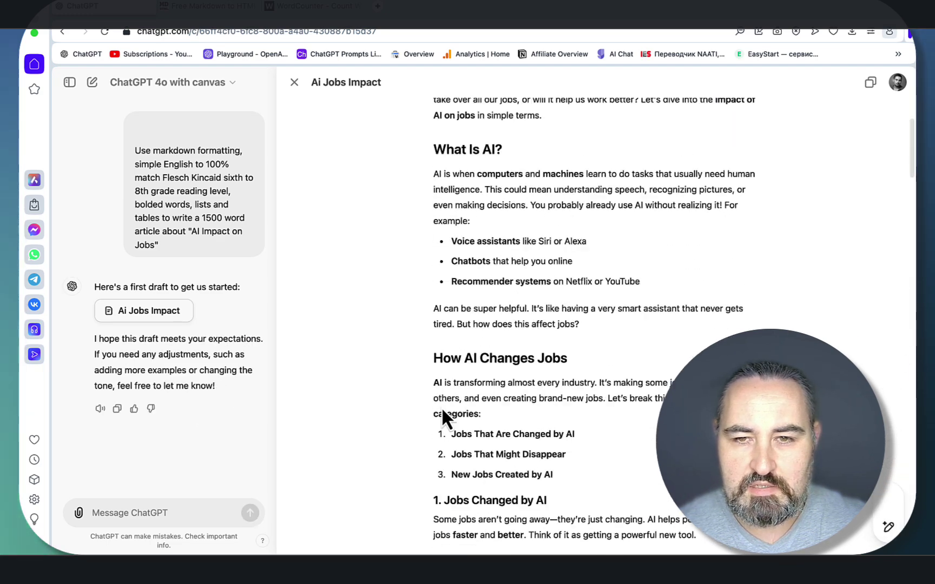
scroll(440, 406, up, 3)
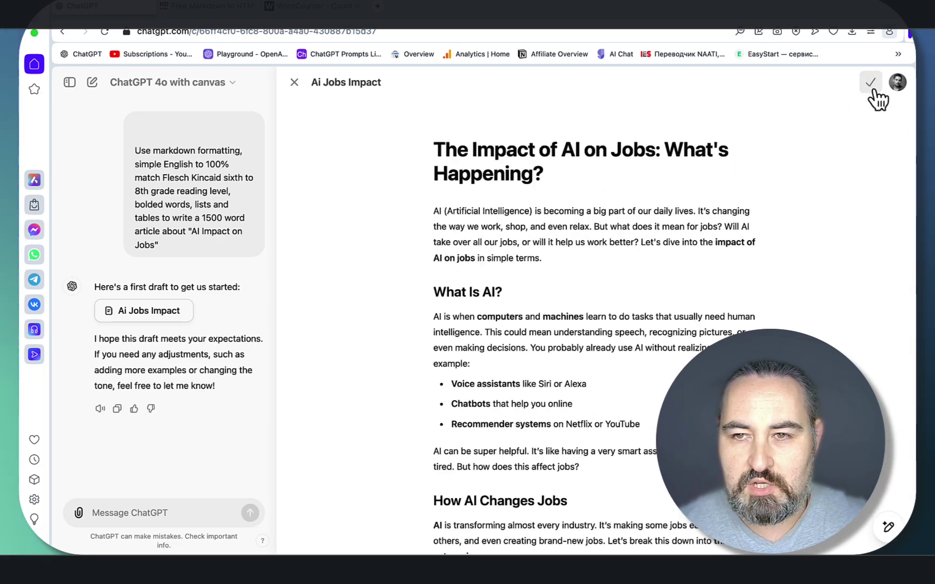
- Paste the draft into WordCounter, which counts 1,372 words and 7,870 characters
click(325, 7)
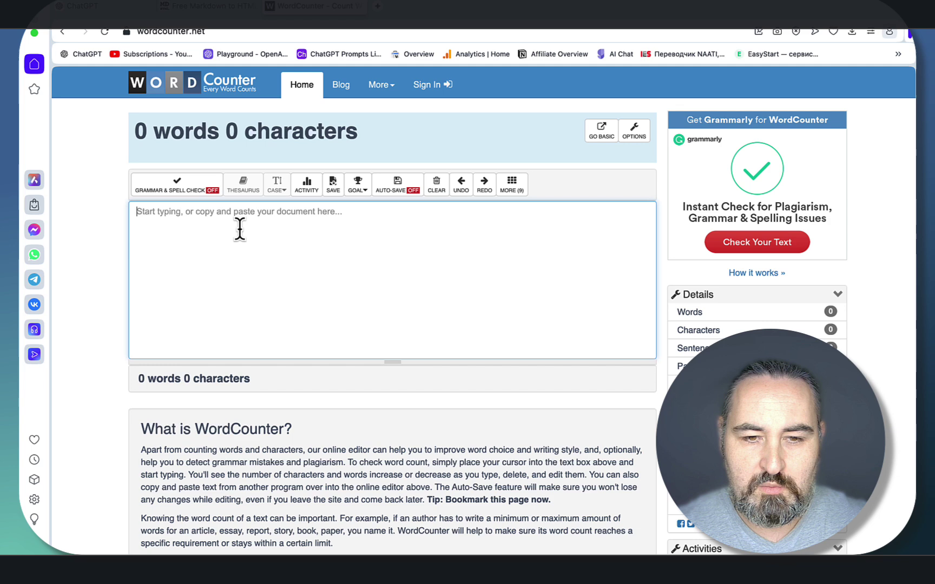
click(240, 230)
key(super+v)
scroll(303, 325, up, 15)
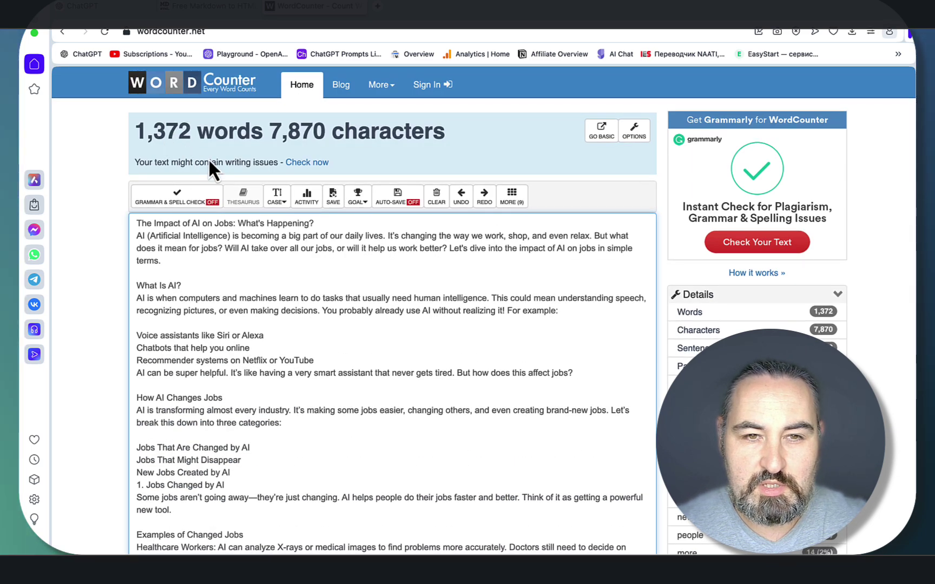
click(104, 13)
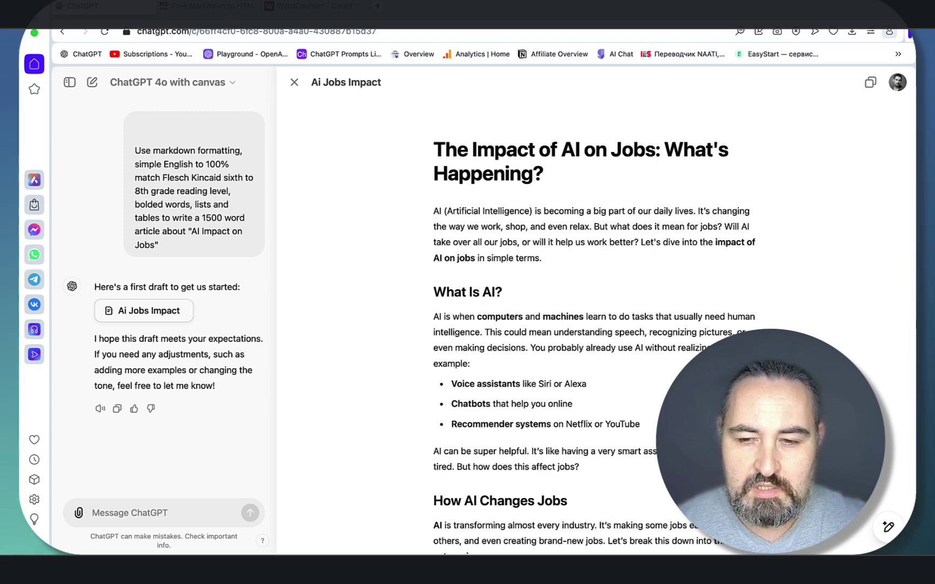
- Apply the canvas Add emojis tool and scroll through the emoji-filled article
mouse_move(889, 529)
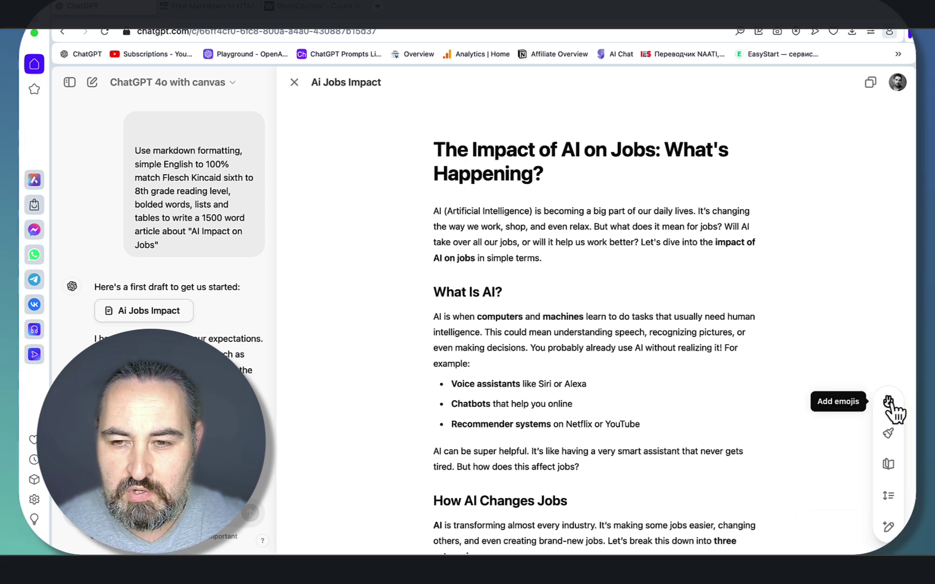
click(892, 405)
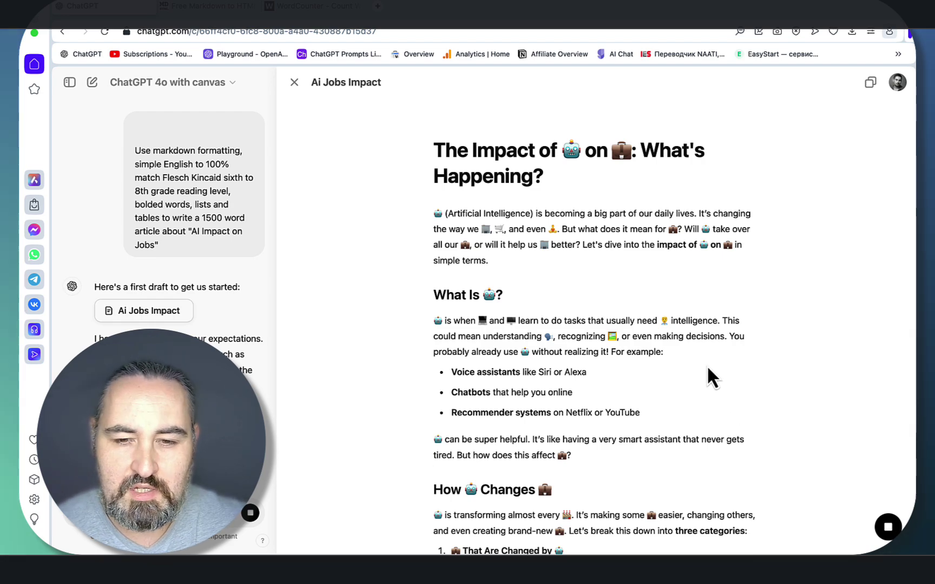
scroll(706, 373, down, 8)
scroll(706, 368, down, 15)
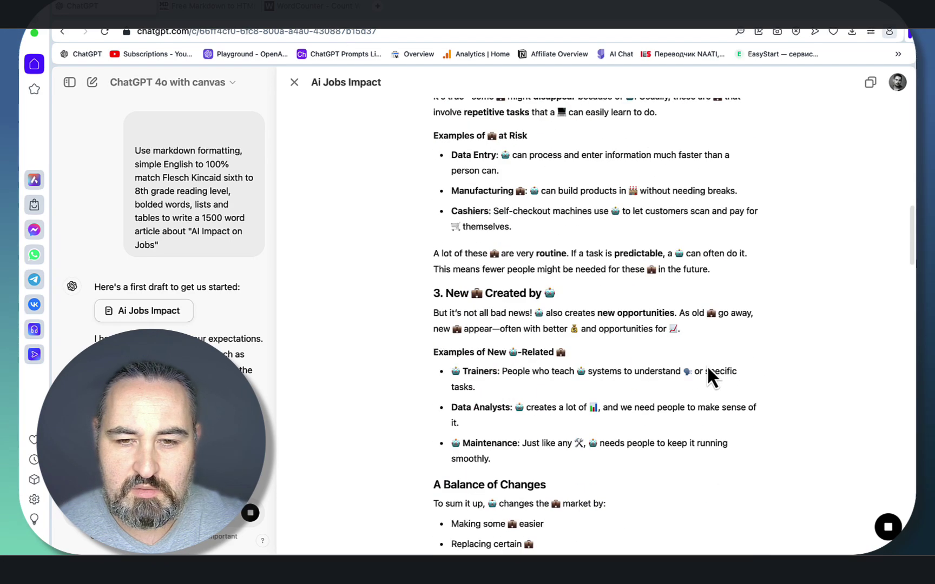
scroll(706, 364, down, 12)
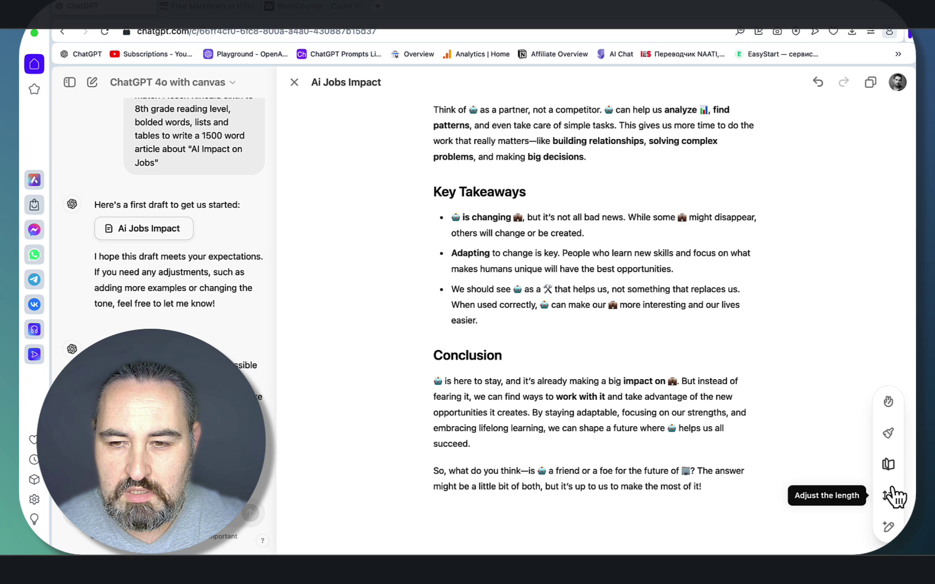
- Lengthen the emoji article, copy it, and confirm WordCounter shows 2,317 words and 13,653 characters
click(888, 496)
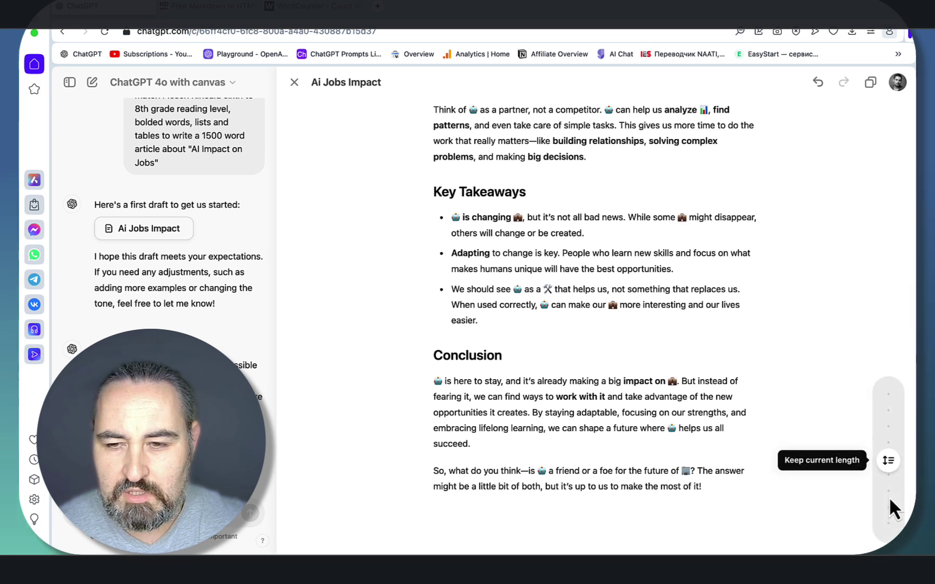
drag(890, 466, 892, 387)
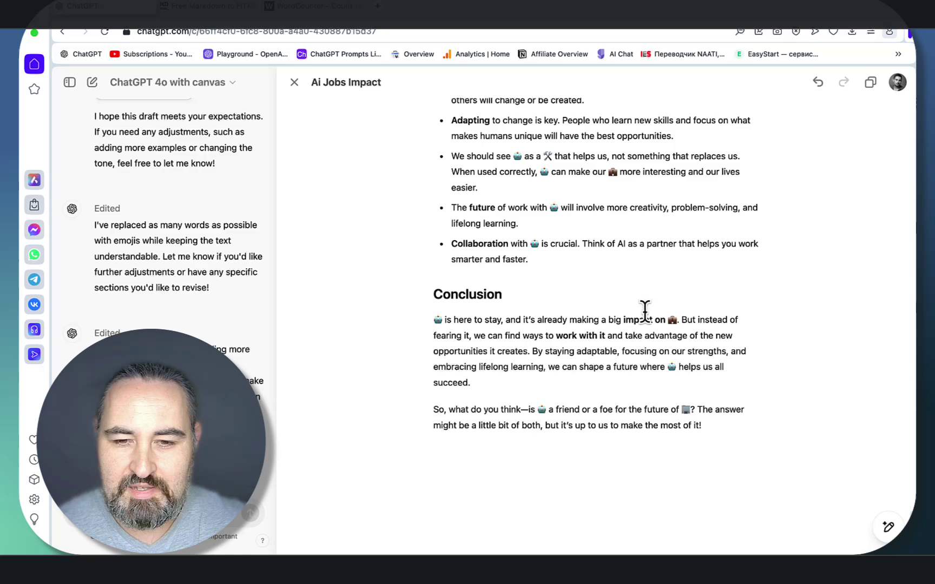
click(870, 82)
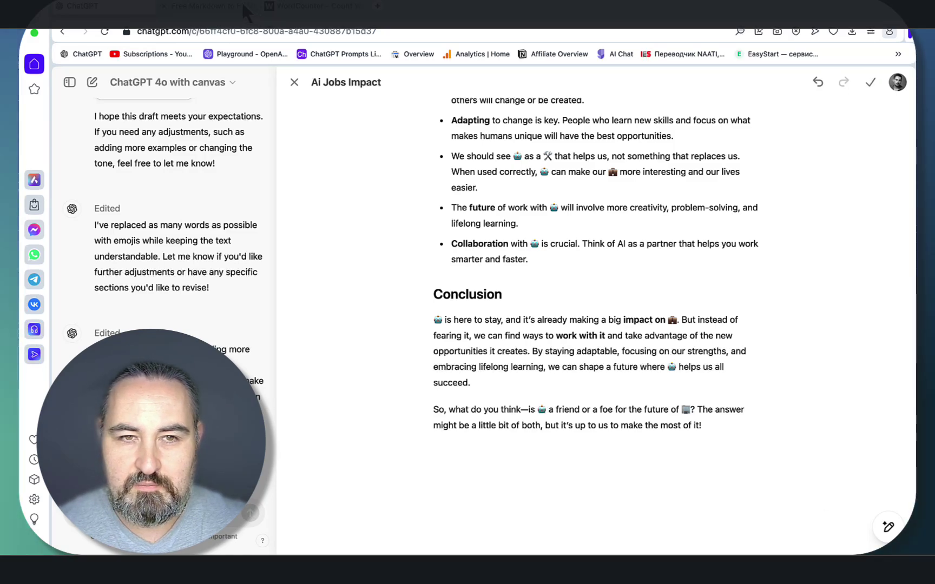
click(313, 6)
scroll(254, 266, up, 15)
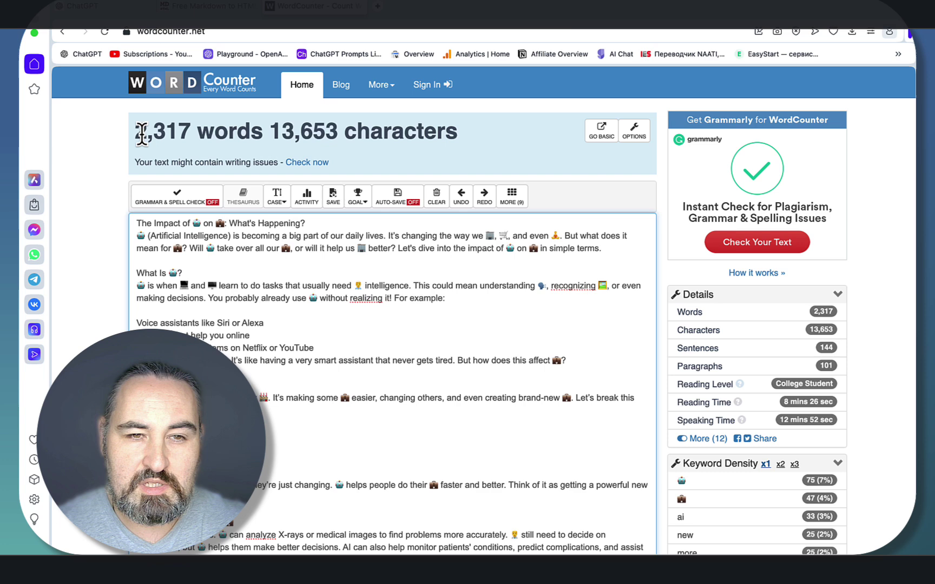
- Lengthen the Ai Jobs Impact article by the maximum amount, about 75%, in canvas
click(135, 8)
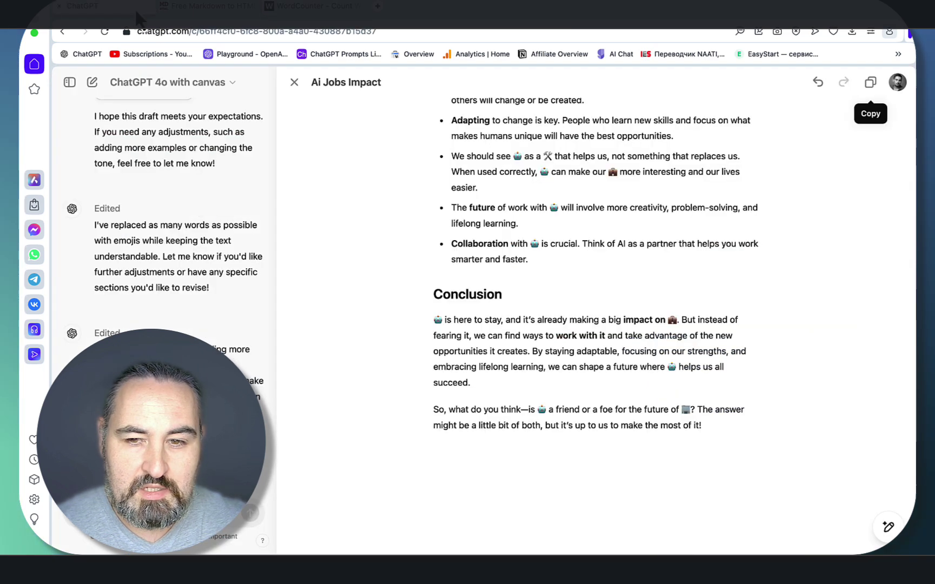
mouse_move(888, 528)
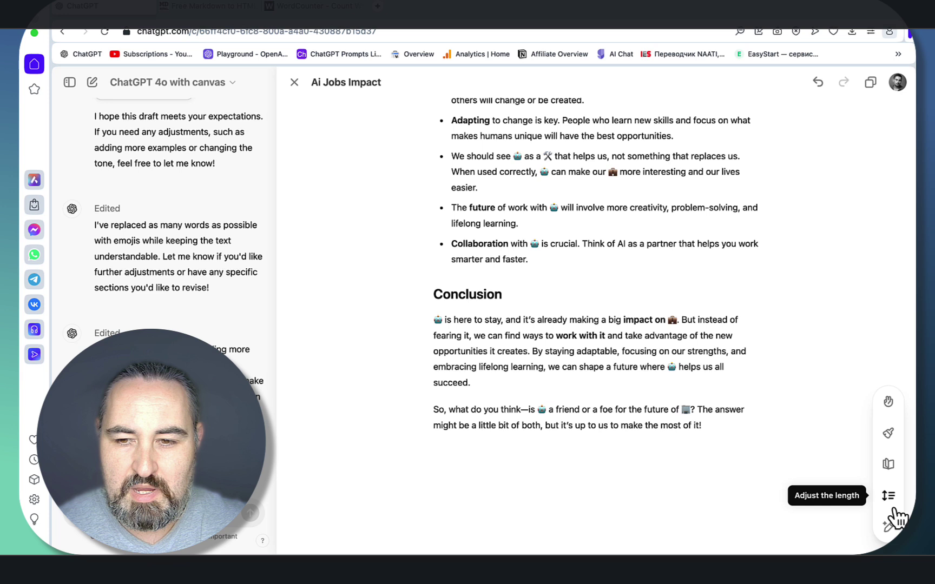
click(887, 464)
drag(890, 461, 889, 526)
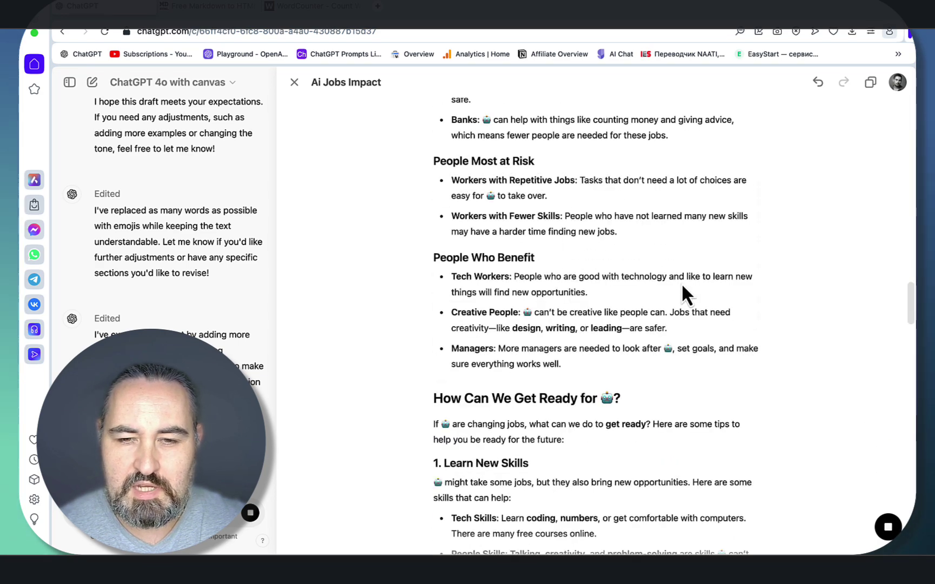
mouse_move(888, 530)
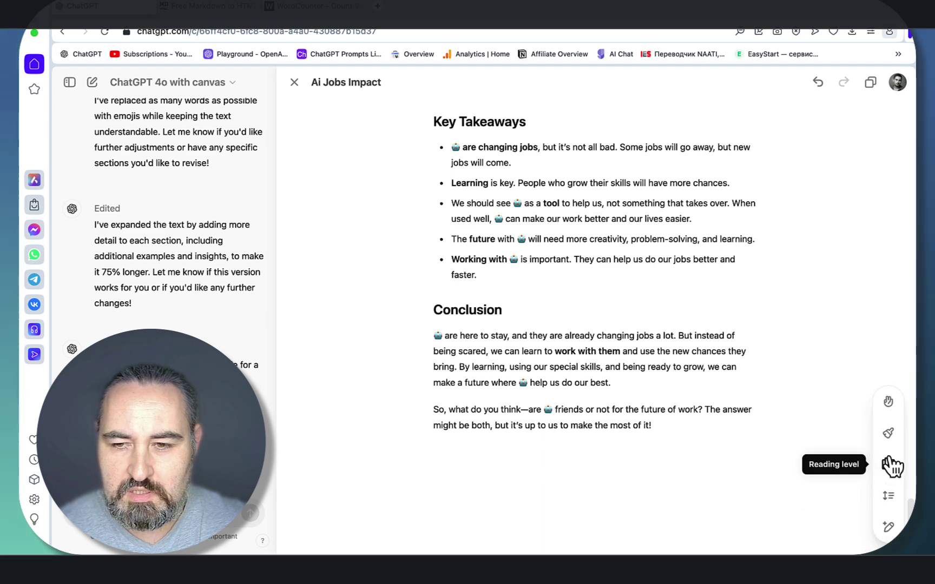
- Apply a final polish to the article and copy the polished text
click(890, 434)
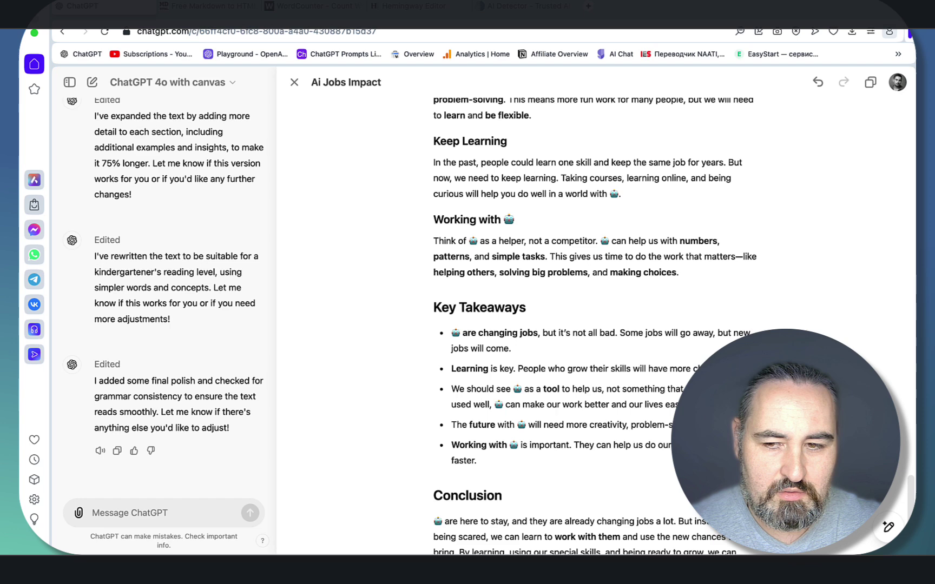
scroll(596, 325, down, 5)
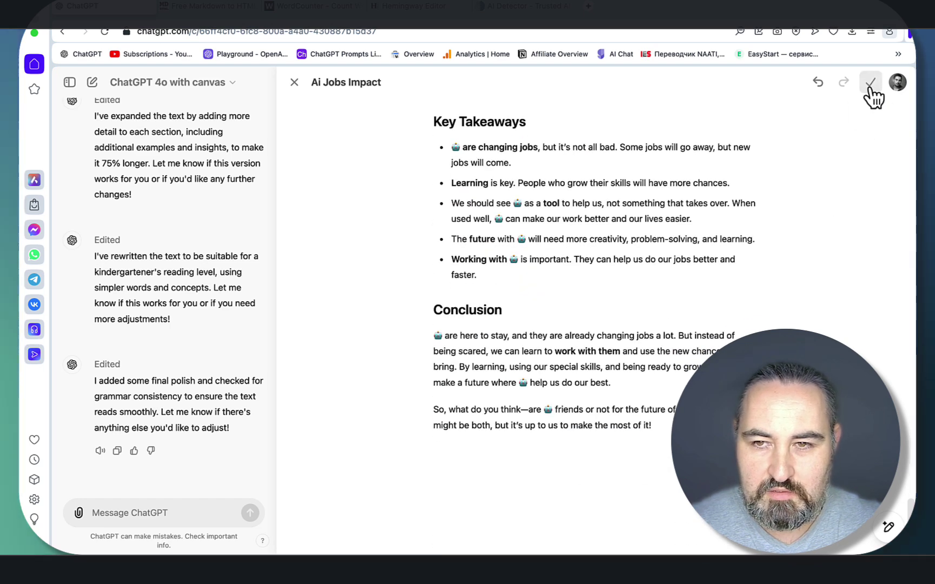
click(214, 7)
- Paste the article into Hemingway Editor, which rates it Grade 4 at 1,547 words
click(407, 21)
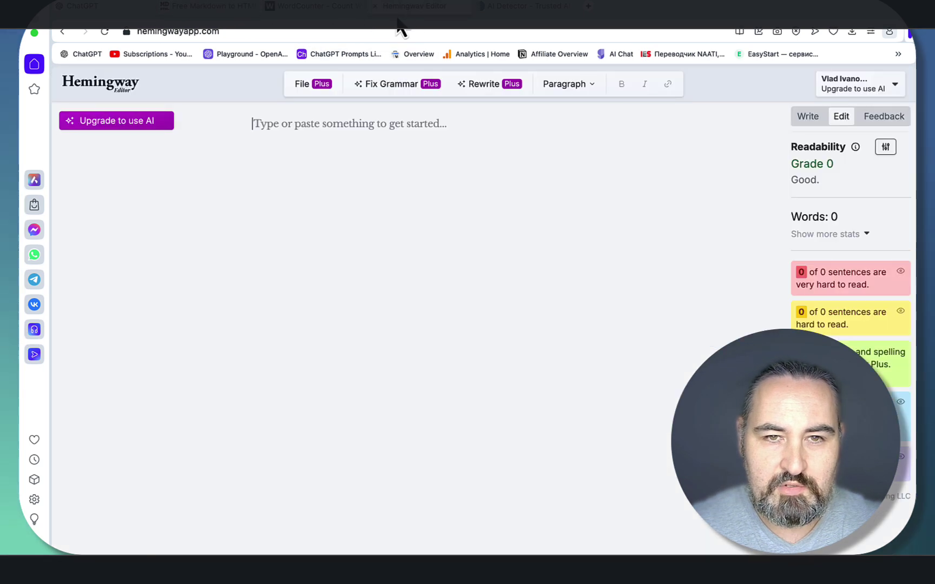
click(276, 123)
key(super+v)
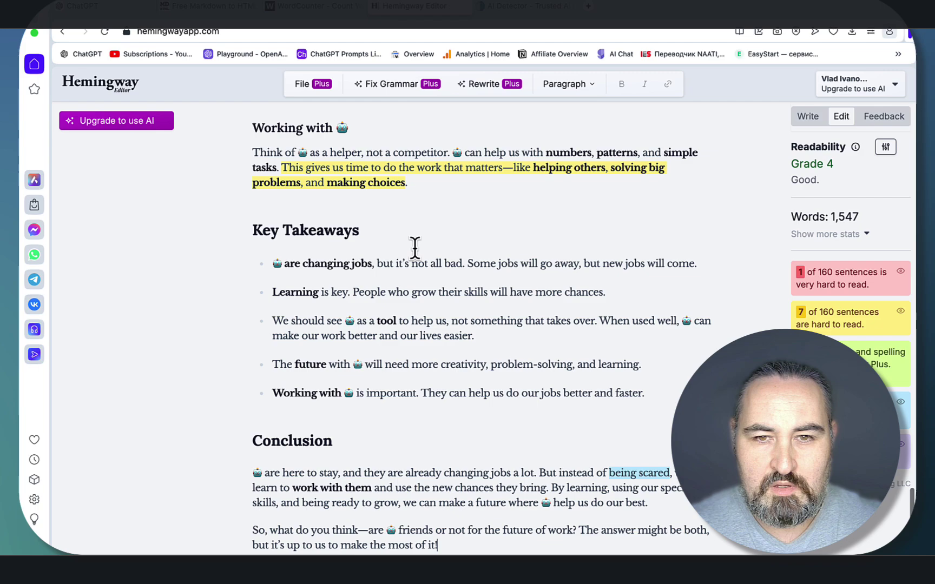
scroll(415, 246, up, 15)
scroll(426, 271, up, 10)
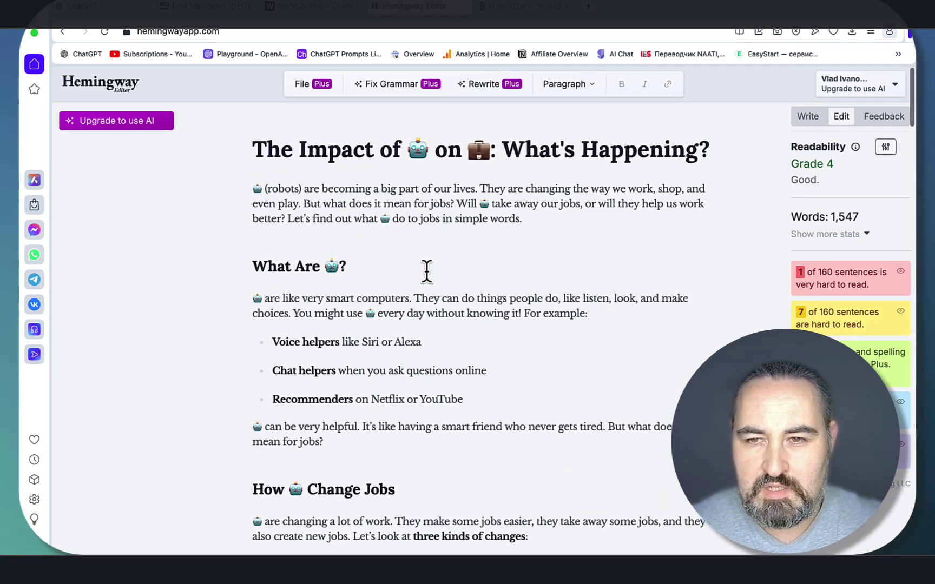
- Paste the polished article into ZeroGPT and detect it, scoring 22.3% AI GPT
key(ctrl+Tab)
click(306, 204)
key(super+v)
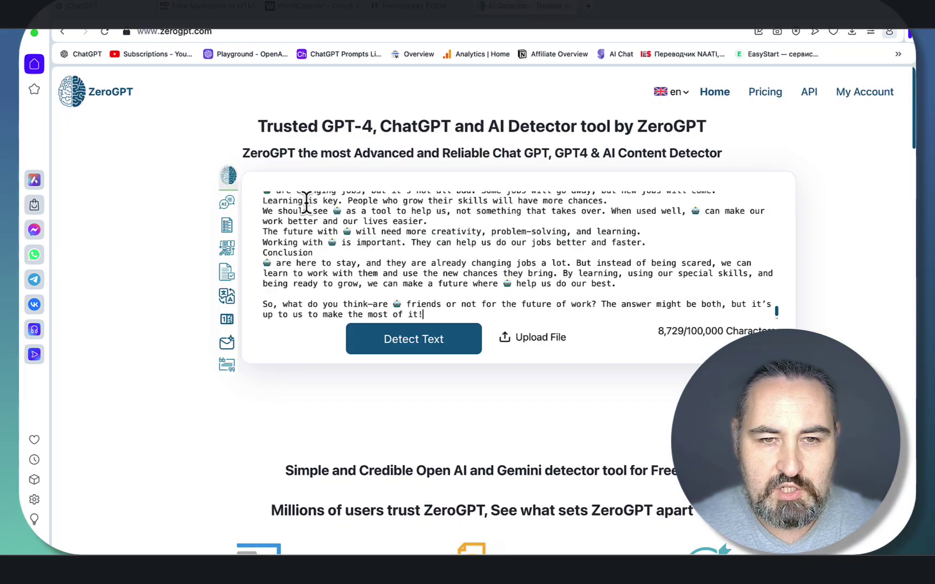
click(397, 351)
scroll(517, 381, down, 1)
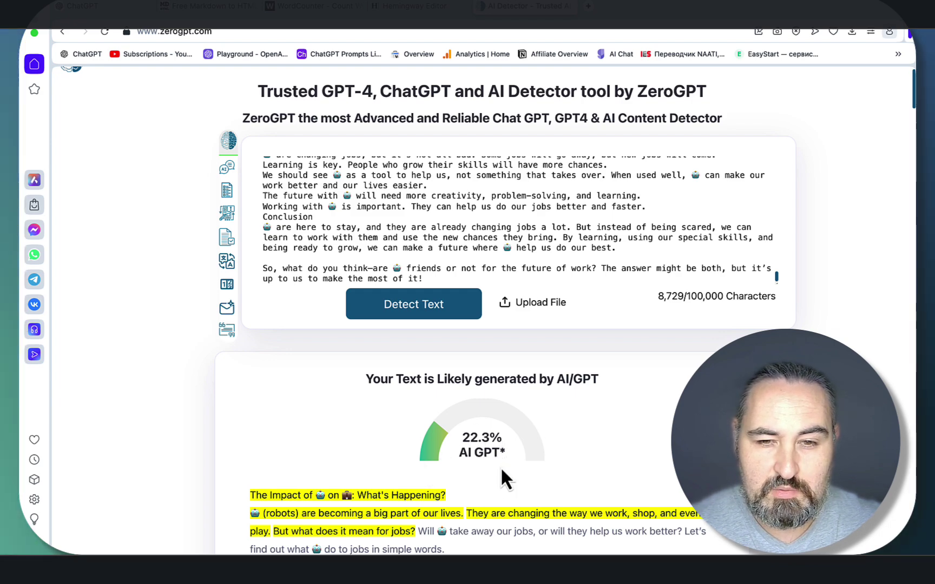
scroll(533, 426, down, 15)
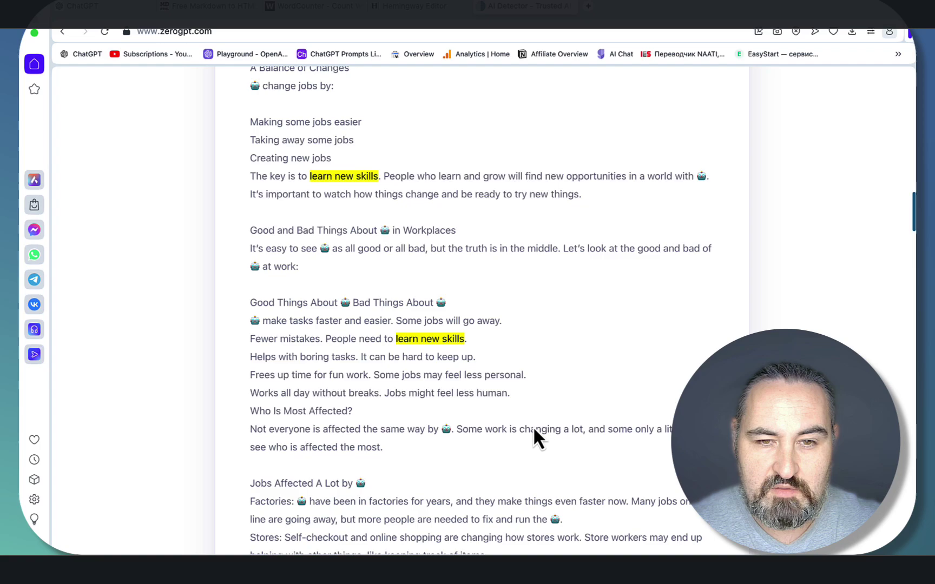
scroll(534, 426, up, 20)
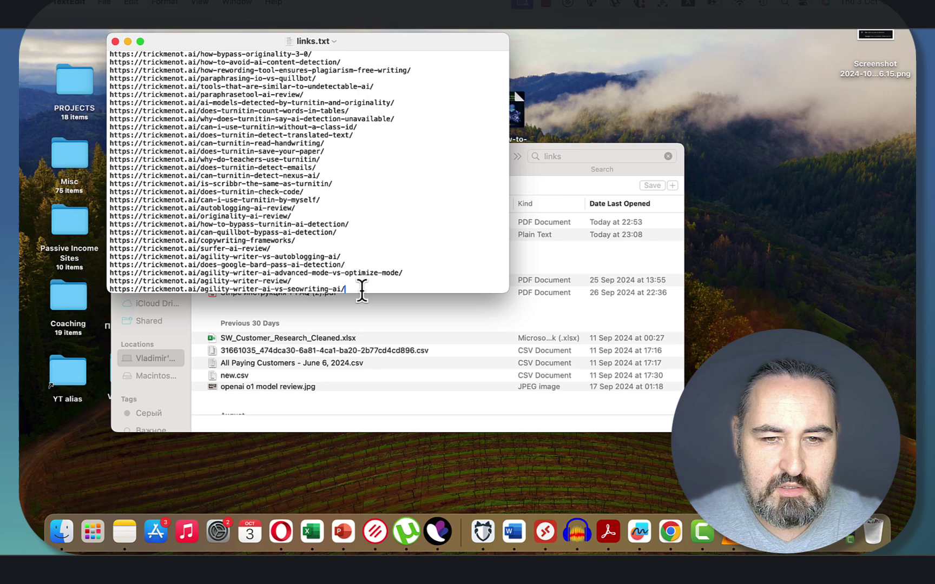
- Copy the trickmenot.ai URLs from links.txt and paste them with the internal-linking prompt into ChatGPT
drag(357, 289, 95, 56)
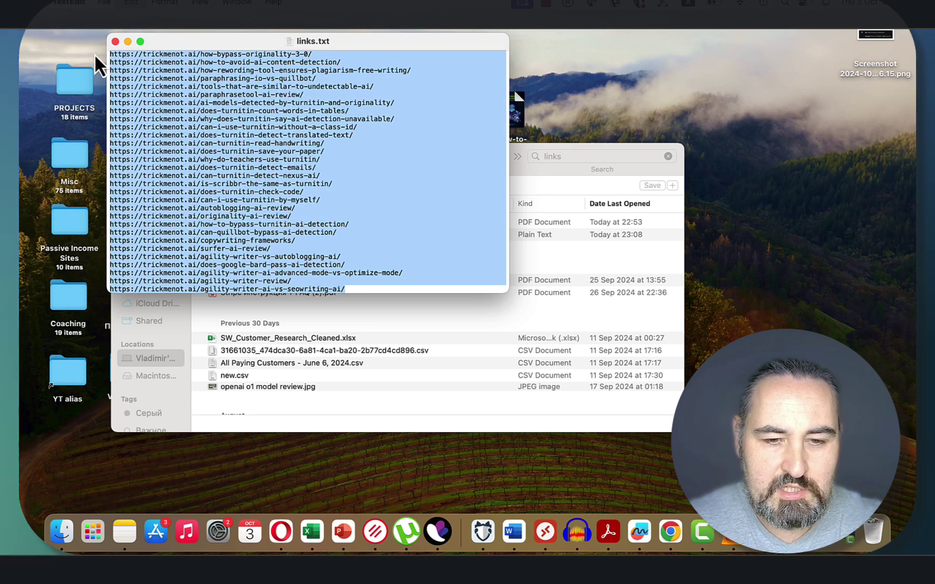
click(281, 532)
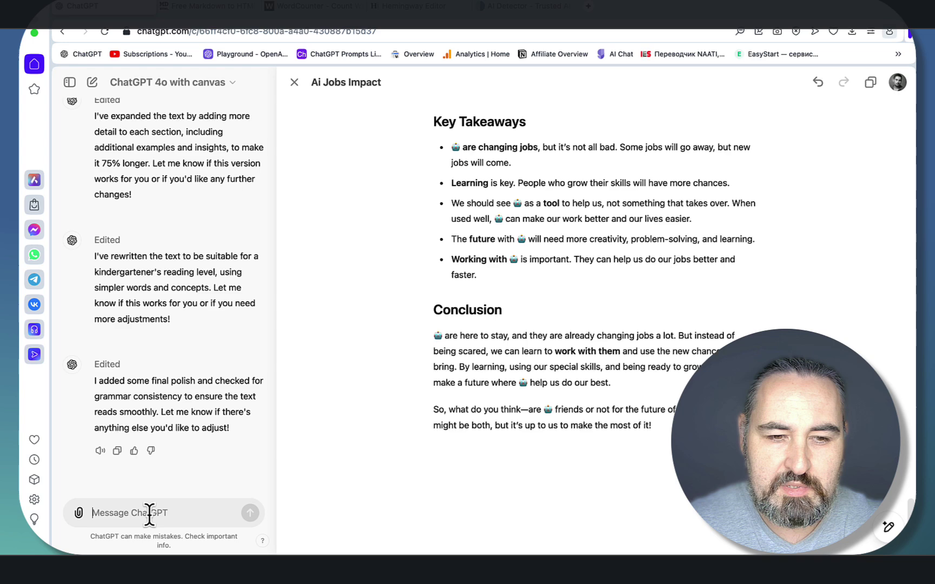
key(super+v)
key(Return)
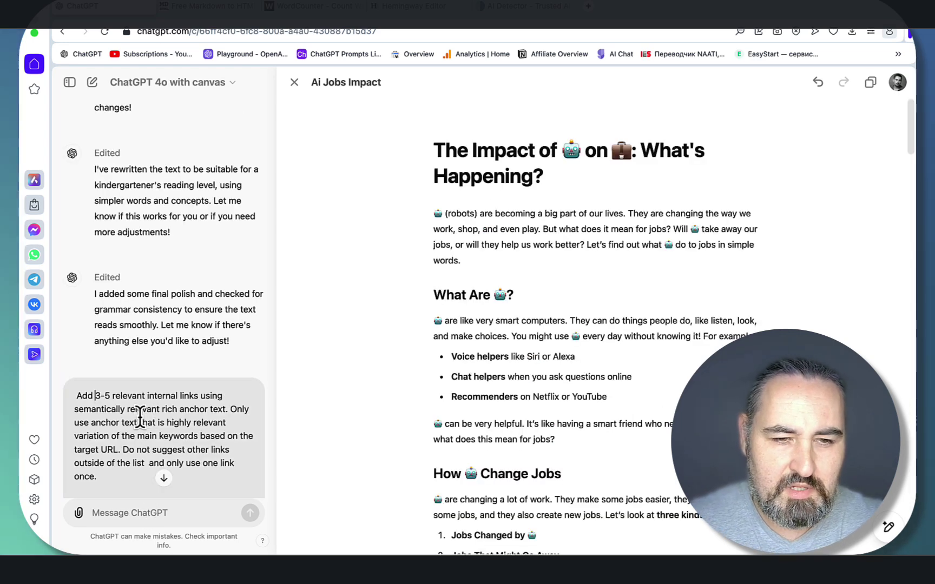
- Add 'to the article' to the prompt and send the request for 3-5 internal links
click(203, 401)
text(to the artucle)
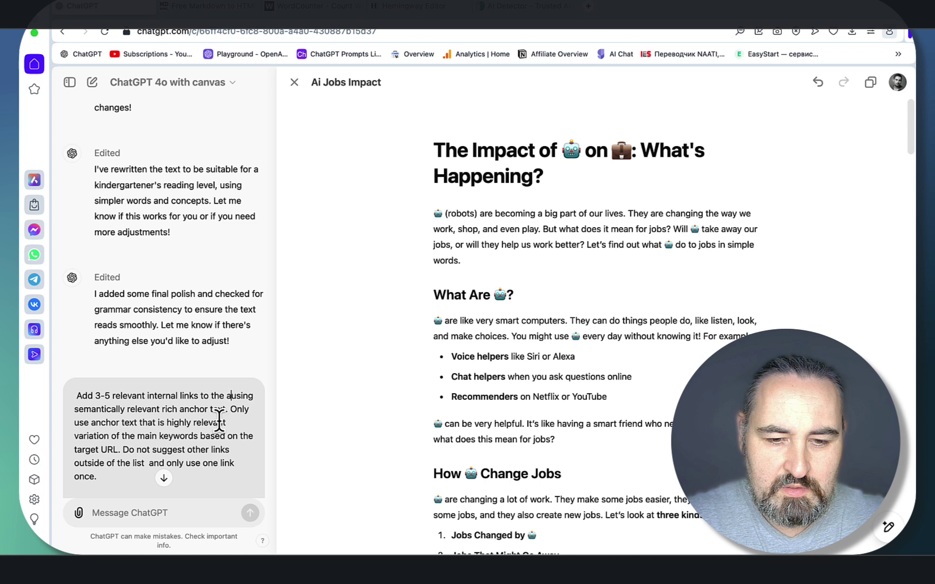
scroll(188, 427, down, 3)
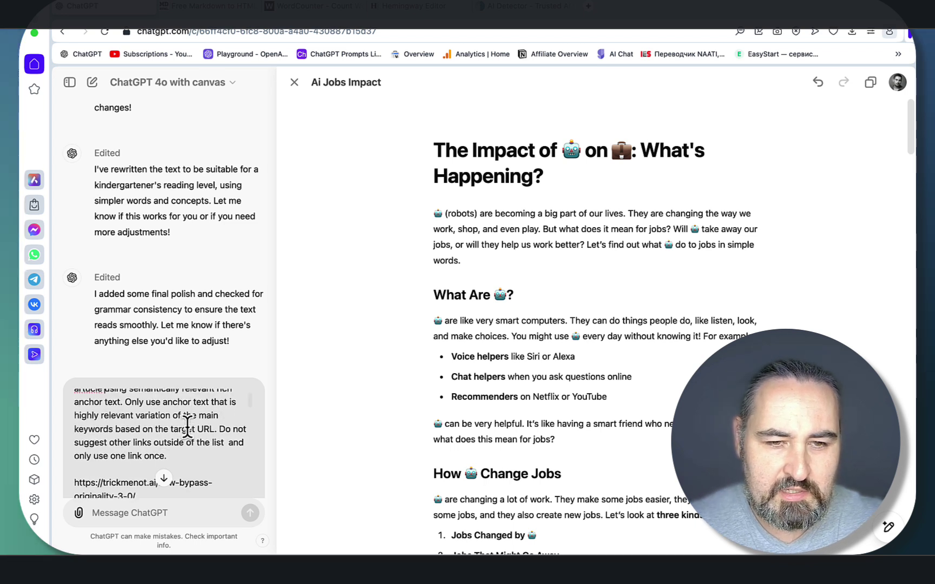
scroll(187, 428, up, 2)
scroll(187, 428, down, 1)
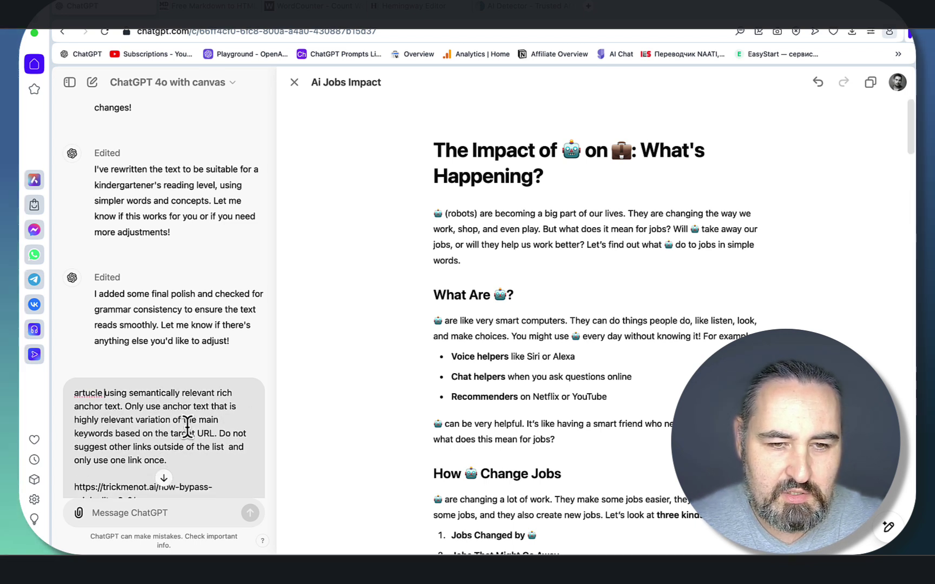
scroll(188, 428, down, 1)
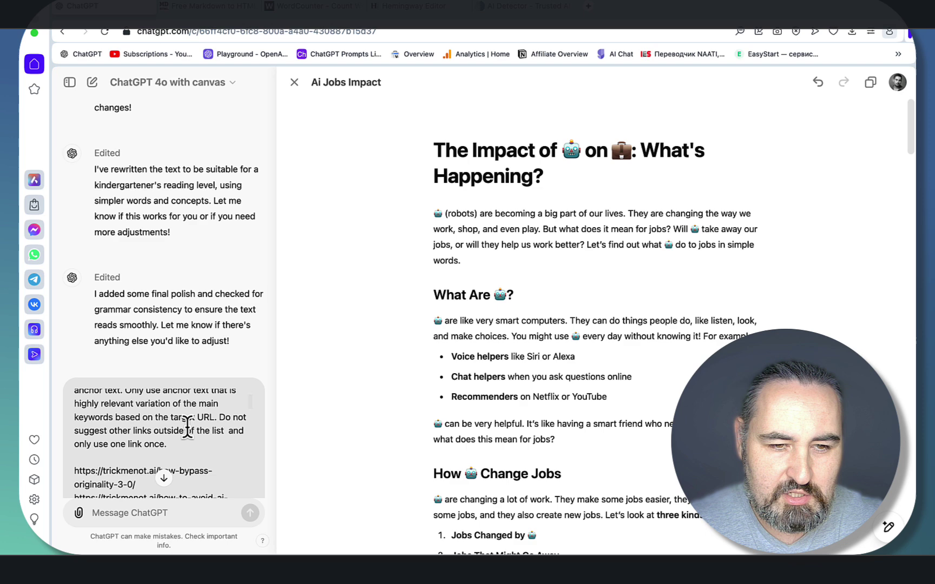
scroll(187, 427, down, 5)
key(Return)
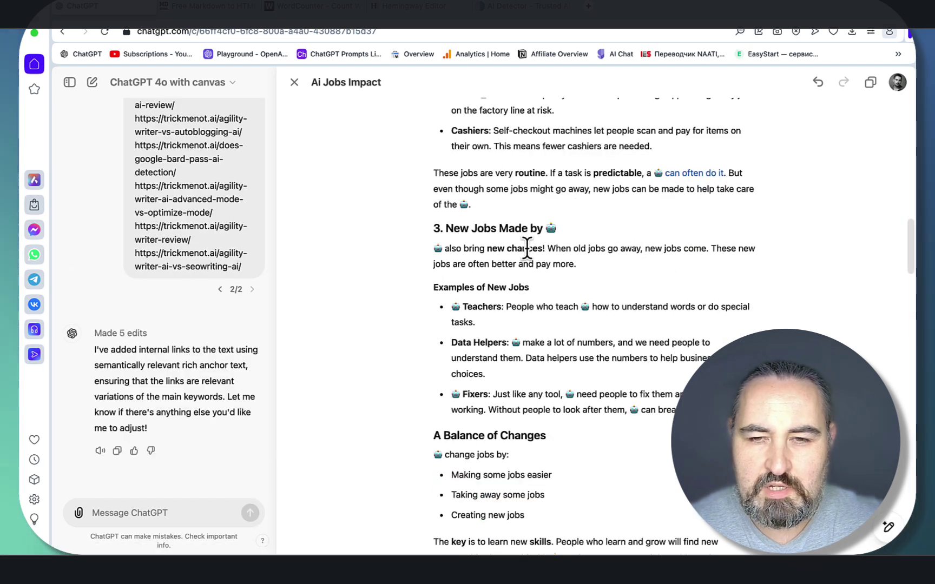
- Check the inserted links such as 'get ready' in the canvas, then copy the whole article
scroll(646, 210, down, 15)
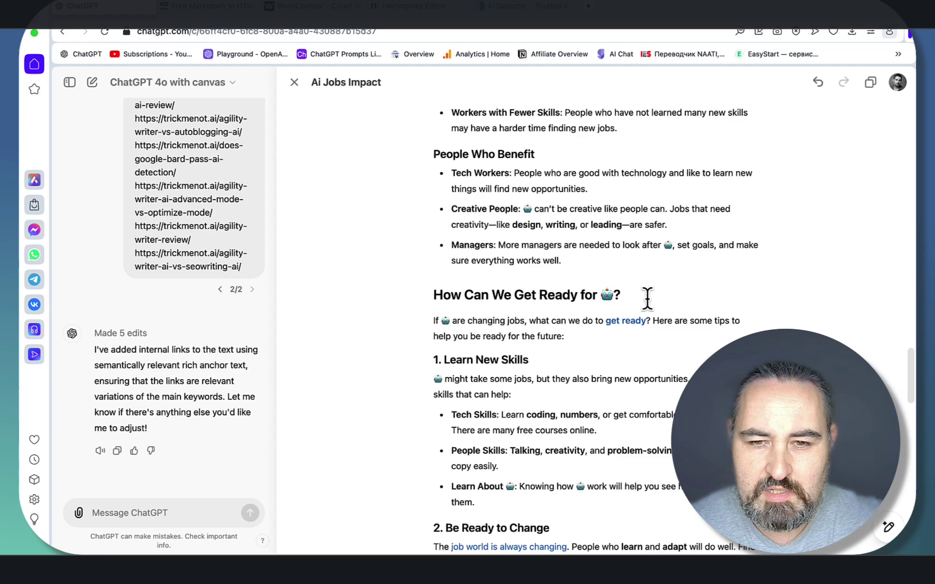
scroll(647, 299, down, 2)
scroll(660, 215, down, 10)
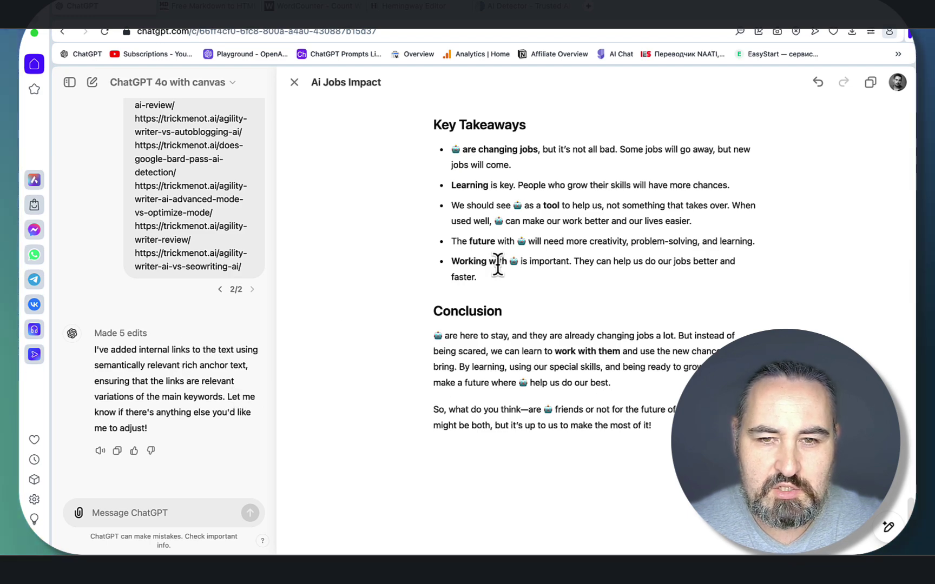
scroll(623, 314, up, 20)
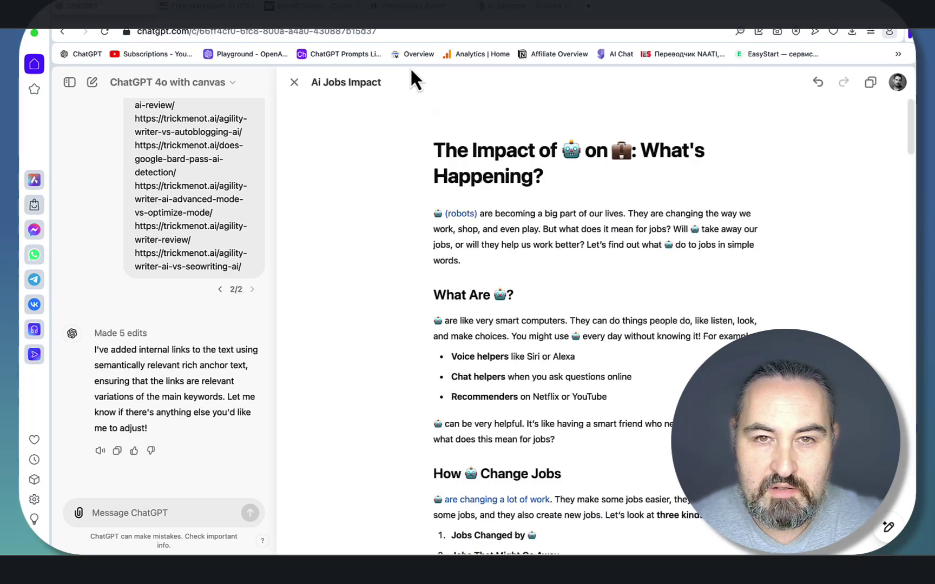
click(870, 82)
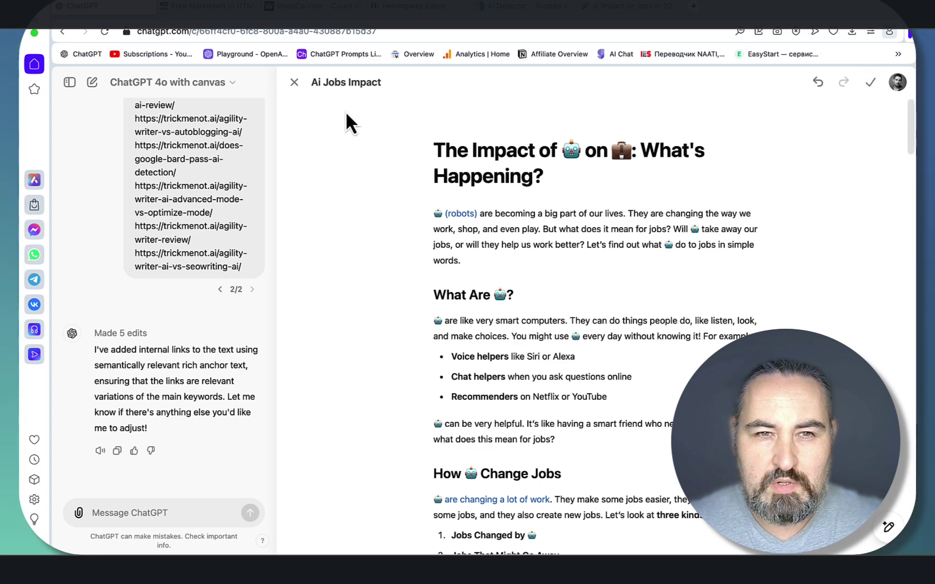
- Copy the meta title 'AI Impact On Jobs In 2024' in NeuronWriter and paste it over the H1 heading
click(241, 6)
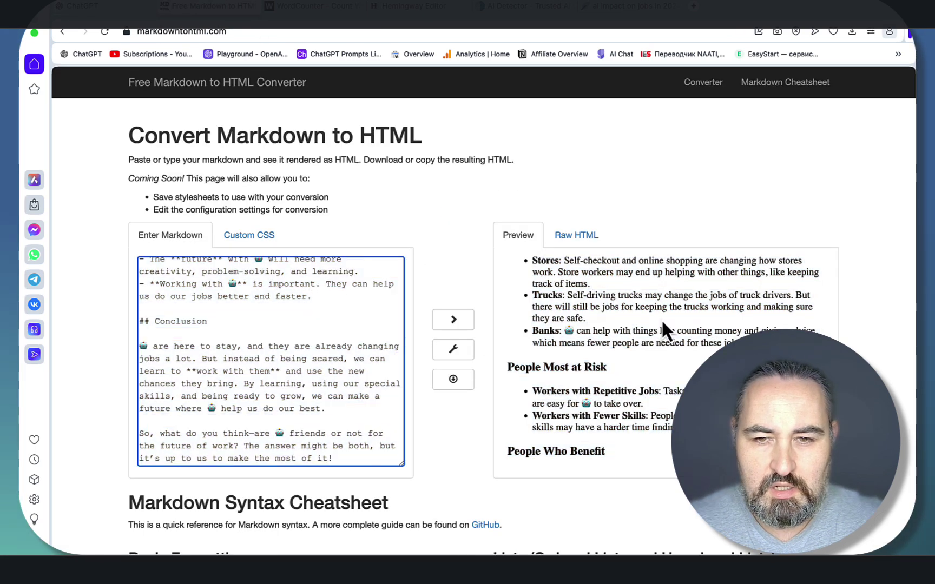
click(628, 6)
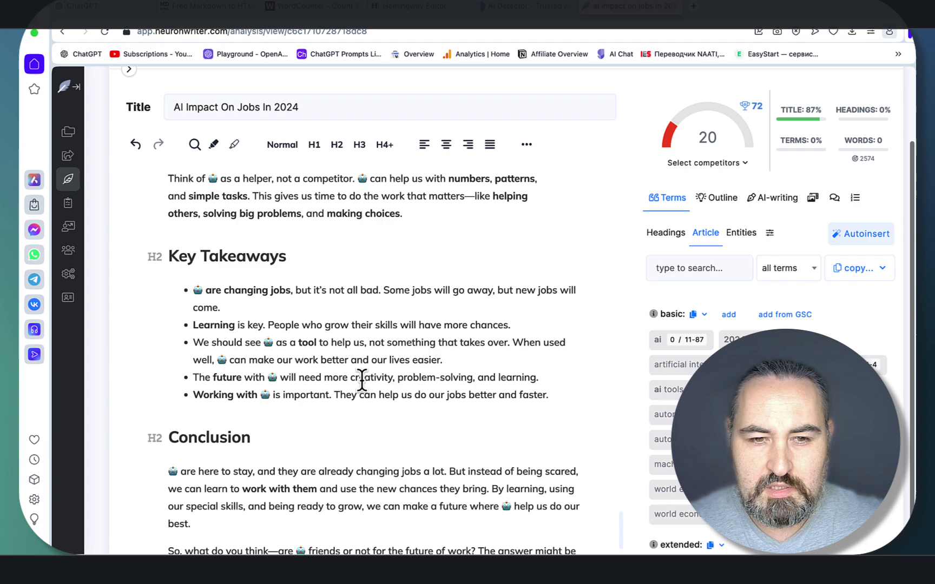
scroll(361, 377, up, 10)
scroll(362, 377, up, 15)
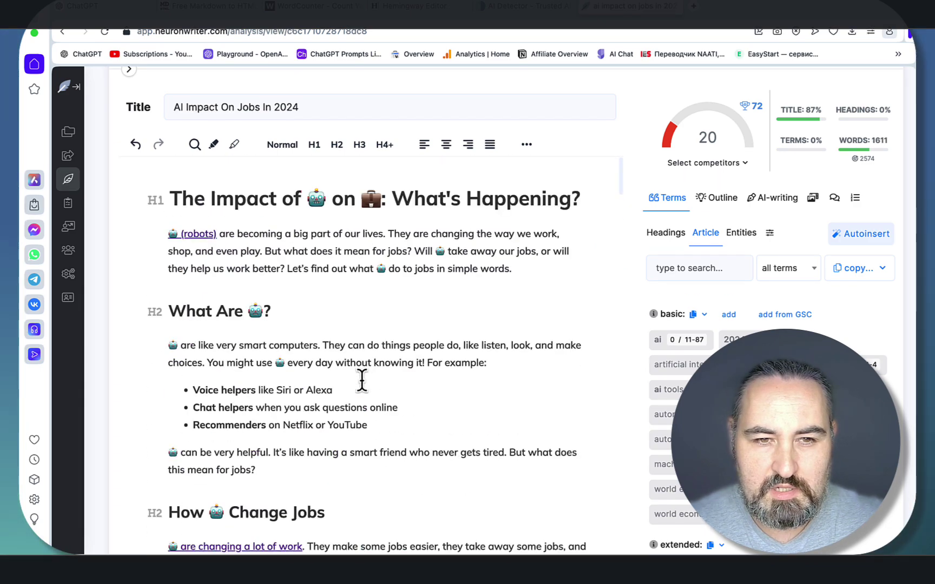
scroll(413, 420, up, 3)
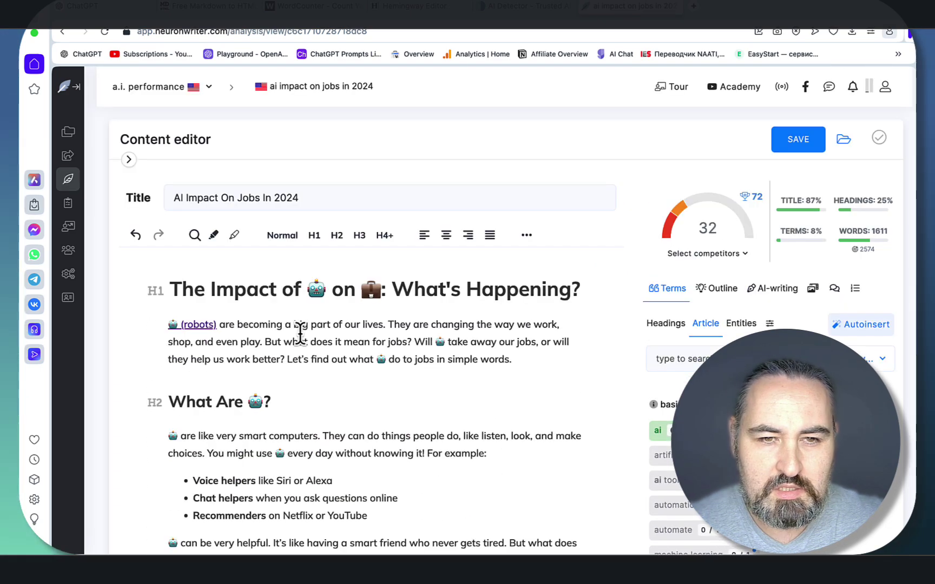
click(321, 207)
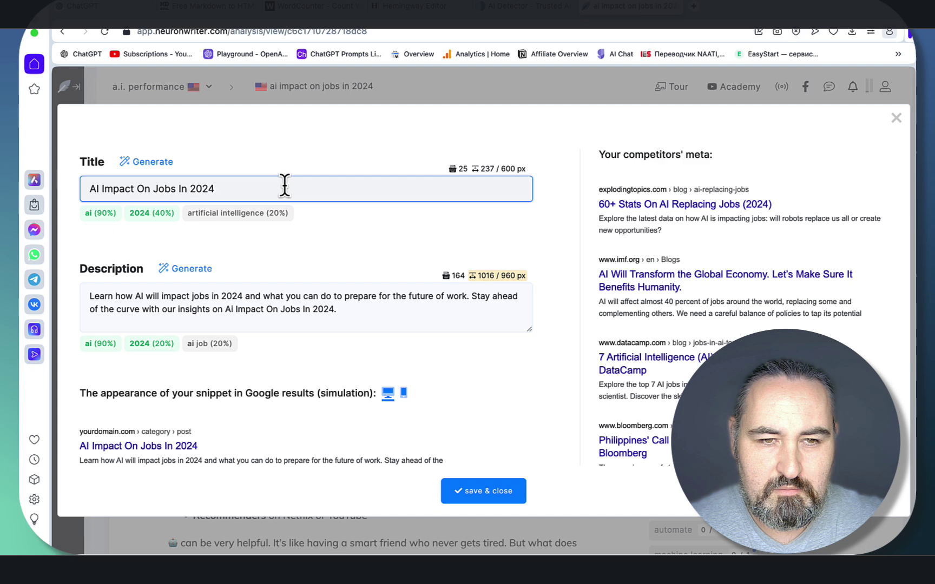
drag(284, 188, 89, 184)
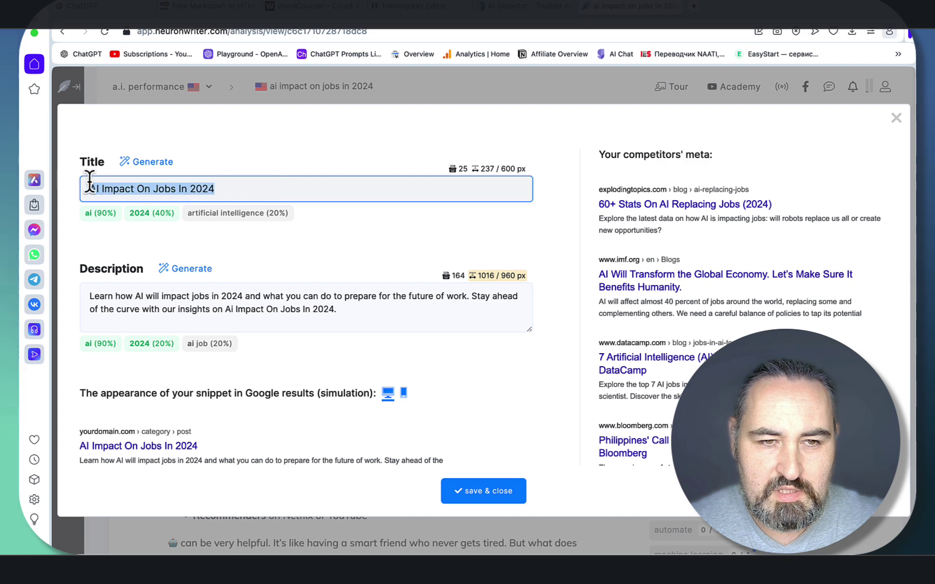
click(896, 118)
triple_click(574, 287)
key(ctrl+v)
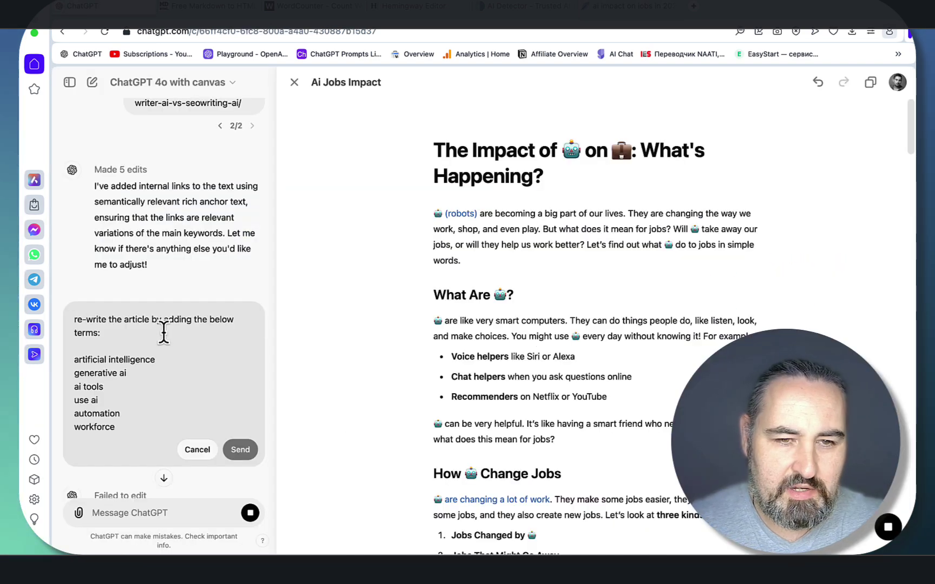
- Send the prompt that asks ChatGPT to work in terms like artificial intelligence, automation and market research
click(240, 449)
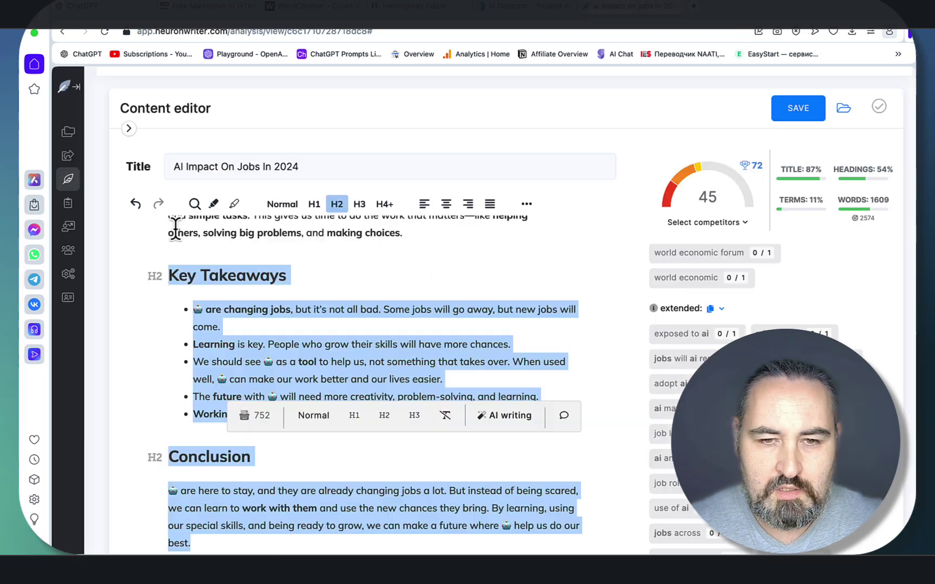
- Paste the term-rich rewrite over the NeuronWriter editor text, raising the score to 80
scroll(165, 138, up, 15)
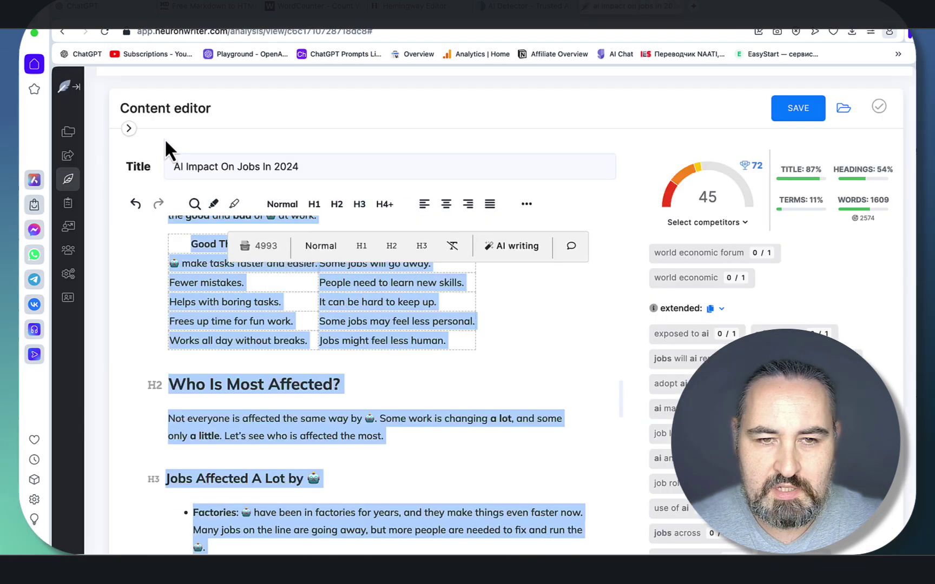
drag(151, 336, 151, 294)
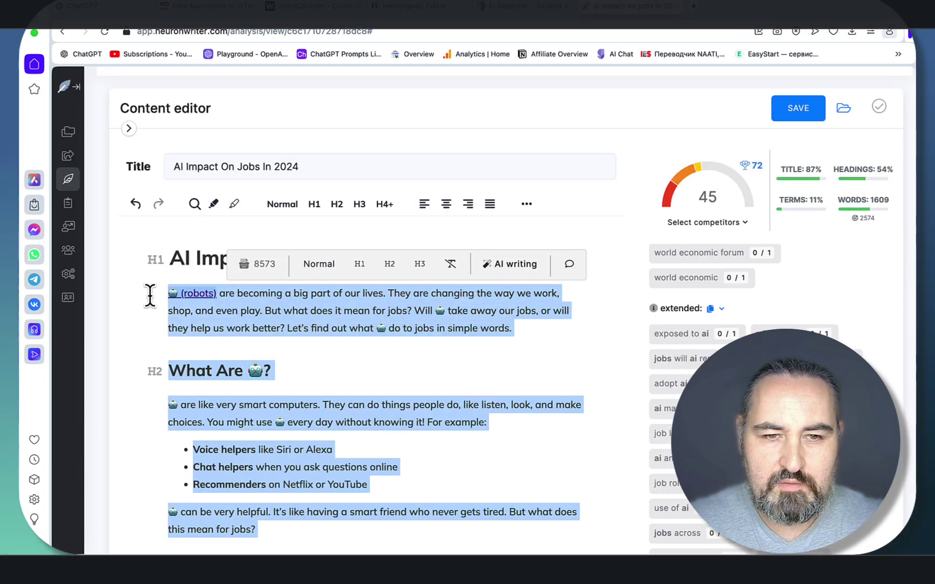
key(super+v)
scroll(325, 394, down, 5)
scroll(325, 395, up, 15)
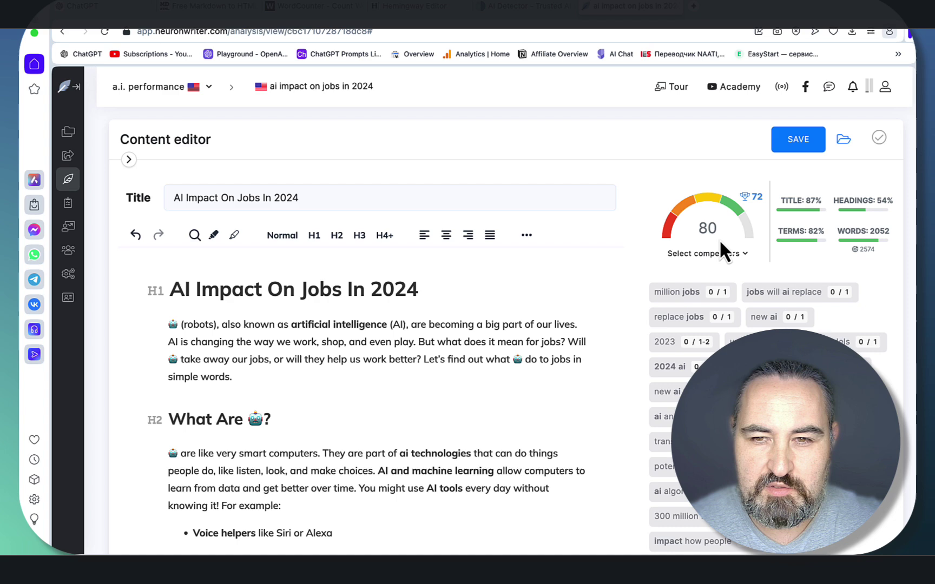
- Replace the Hemingway text with the updated article to check its readability
key(super+a)
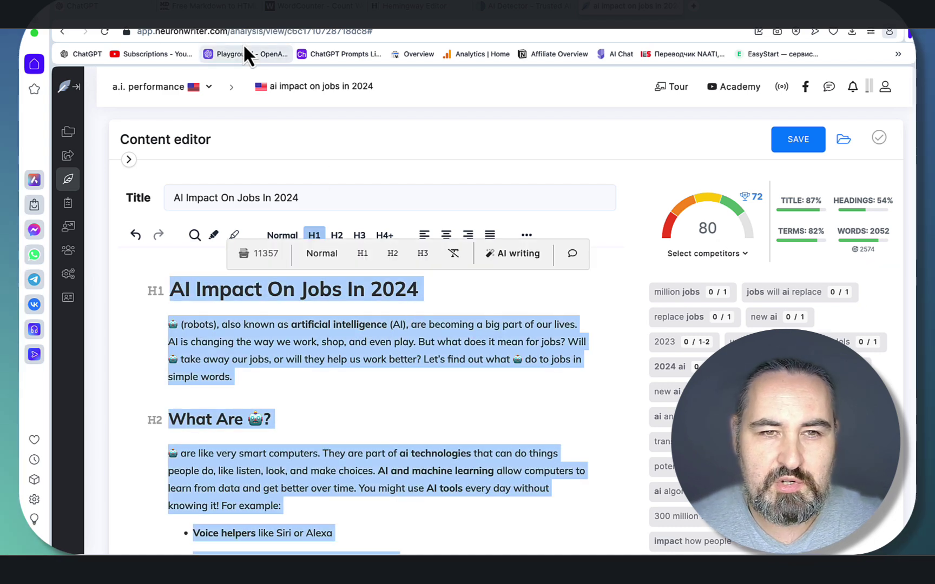
click(410, 6)
key(super+a)
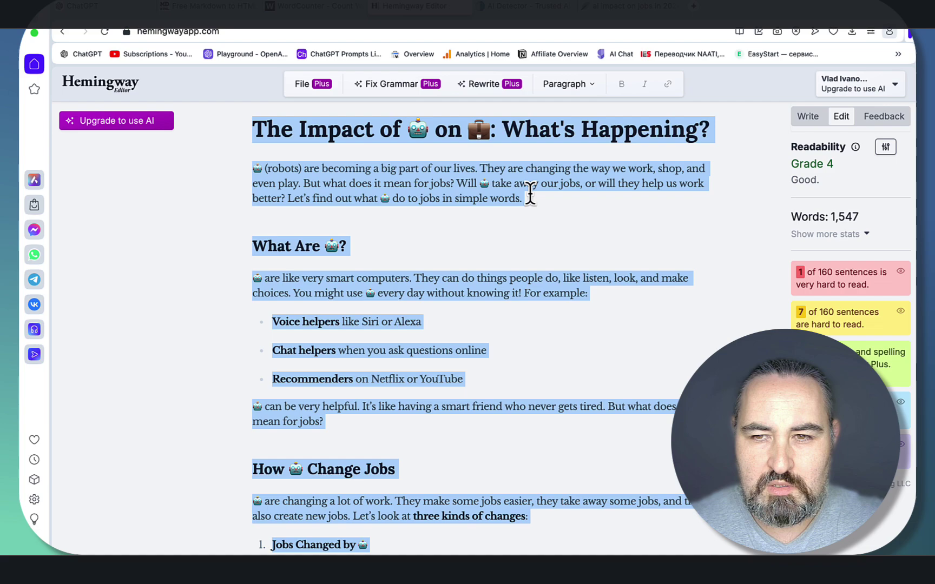
key(super+v)
scroll(589, 333, up, 20)
scroll(582, 330, down, 15)
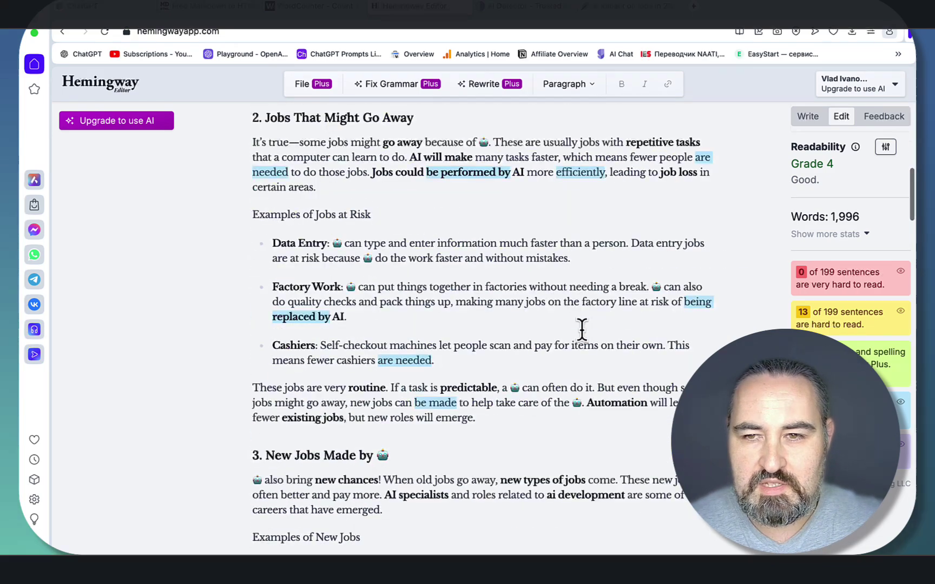
scroll(582, 330, down, 10)
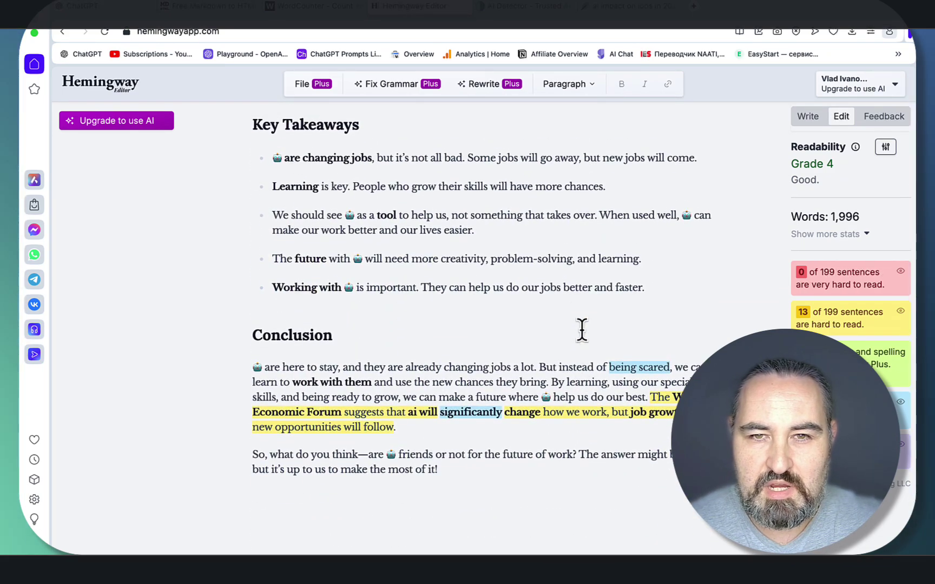
click(528, 7)
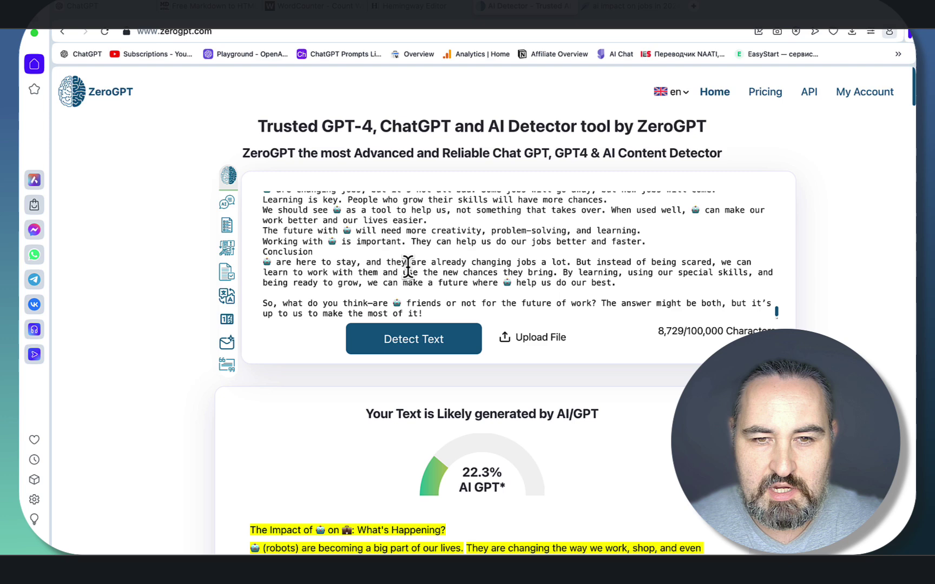
- Run the updated 11,357-character article through ZeroGPT, scoring 14.38% AI, likely human written
click(407, 267)
key(super+a)
key(super+v)
click(406, 346)
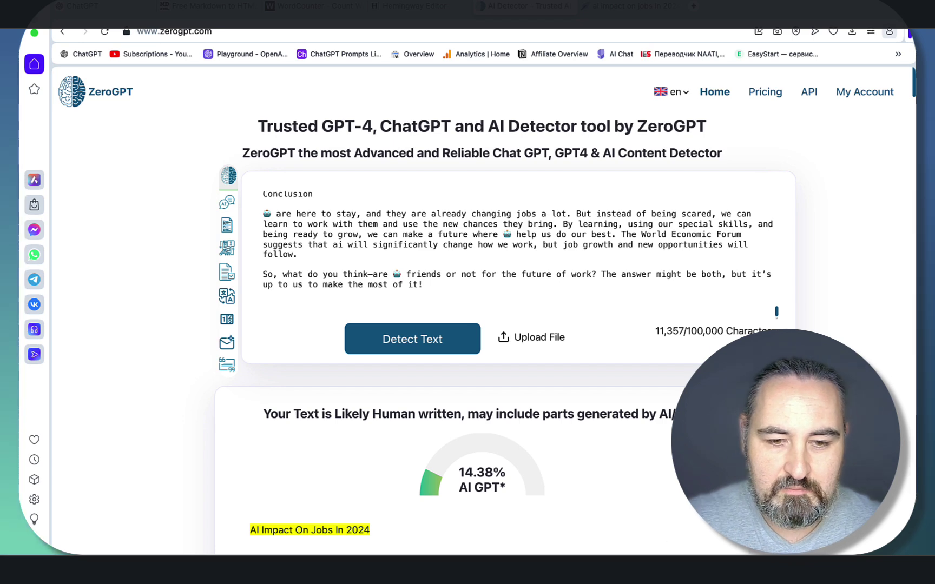
- Ask ChatGPT to make the opening paragraph more engaging and end with a call to action
click(124, 8)
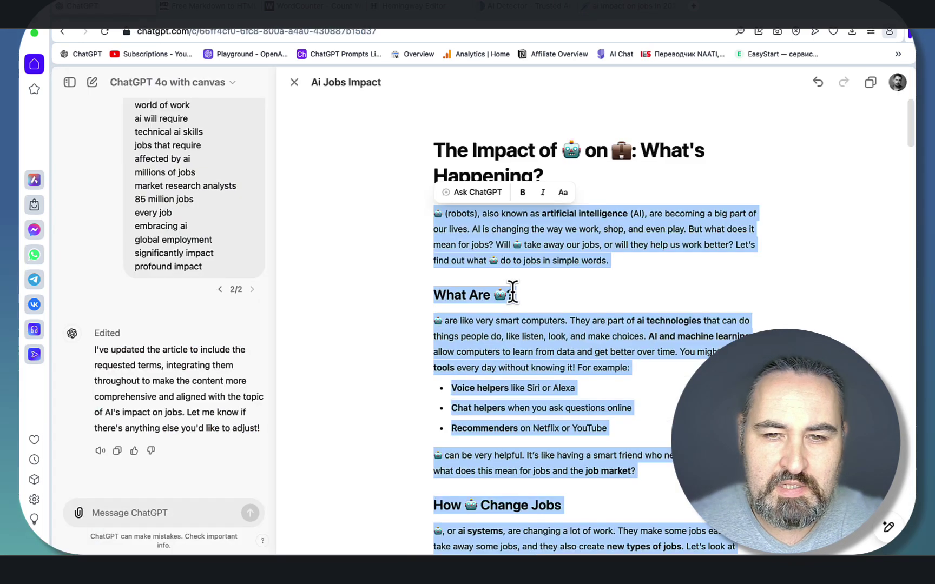
click(749, 322)
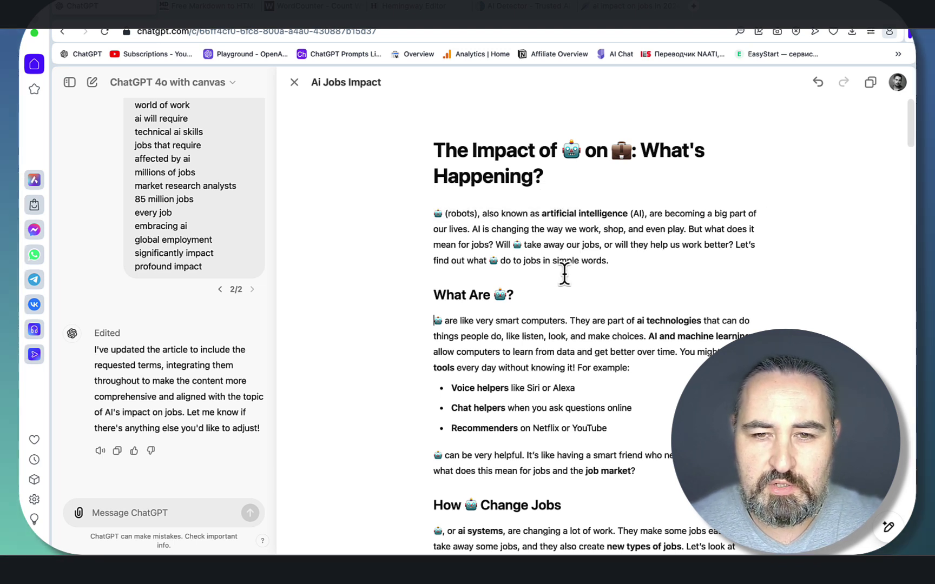
drag(608, 261, 431, 218)
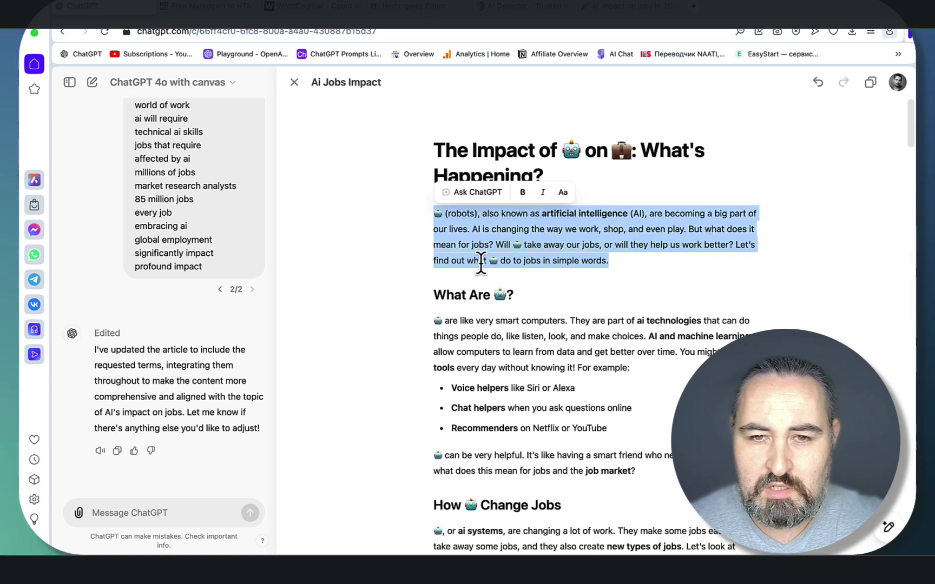
click(449, 197)
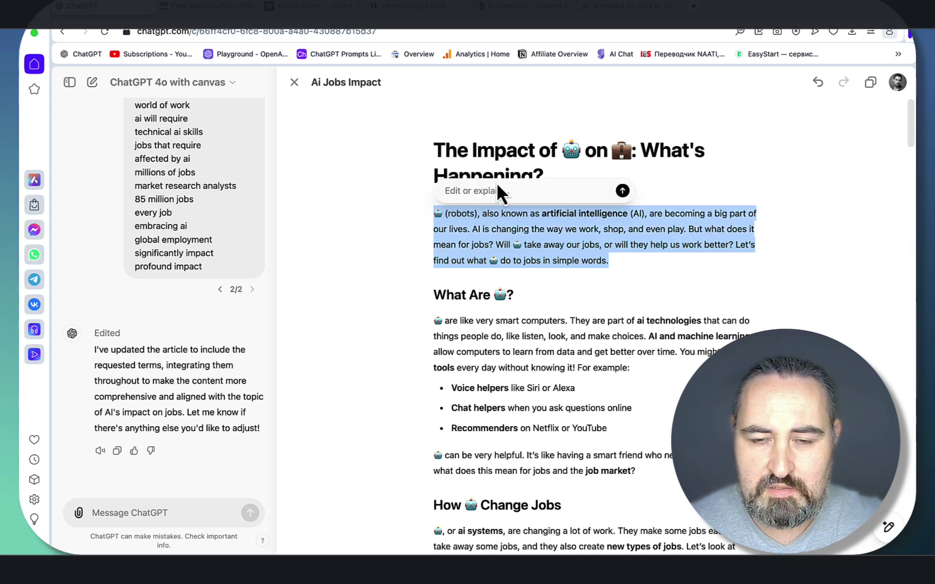
click(638, 280)
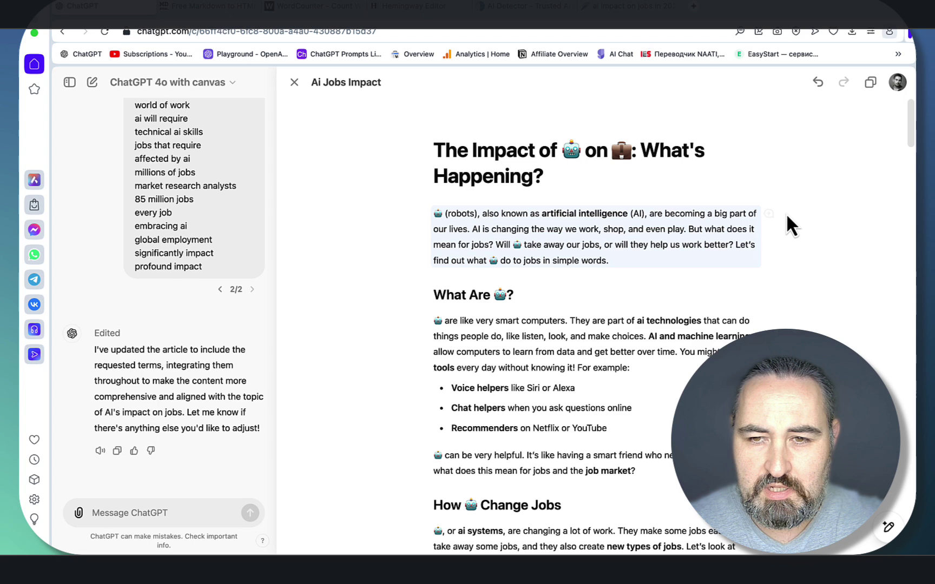
triple_click(769, 215)
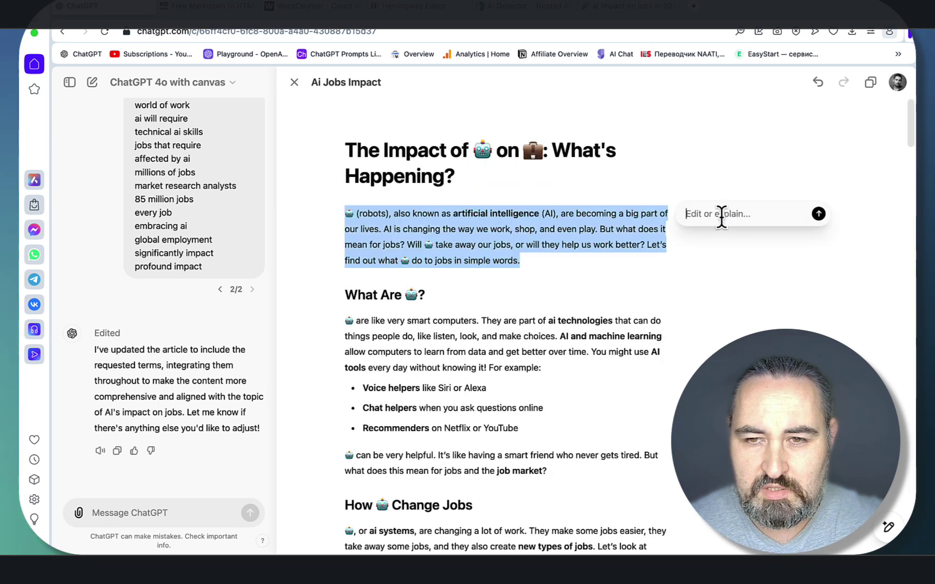
text(make )
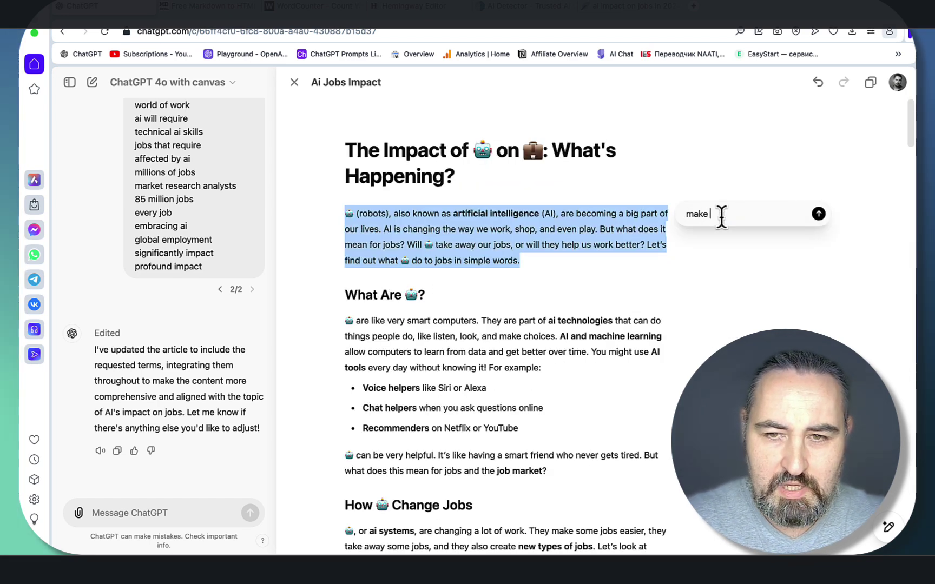
text(more engaging and end with a cta to)
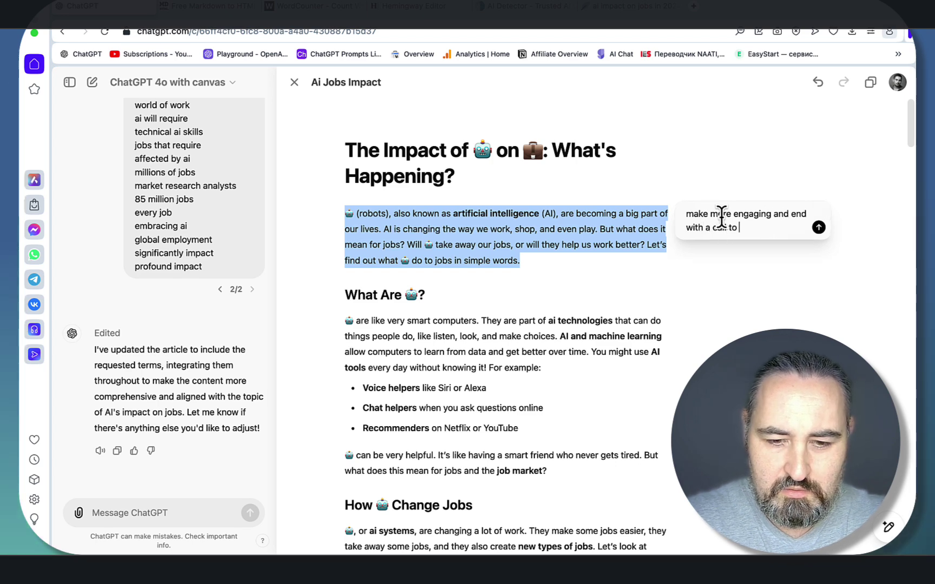
text(a call to action)
key(Return)
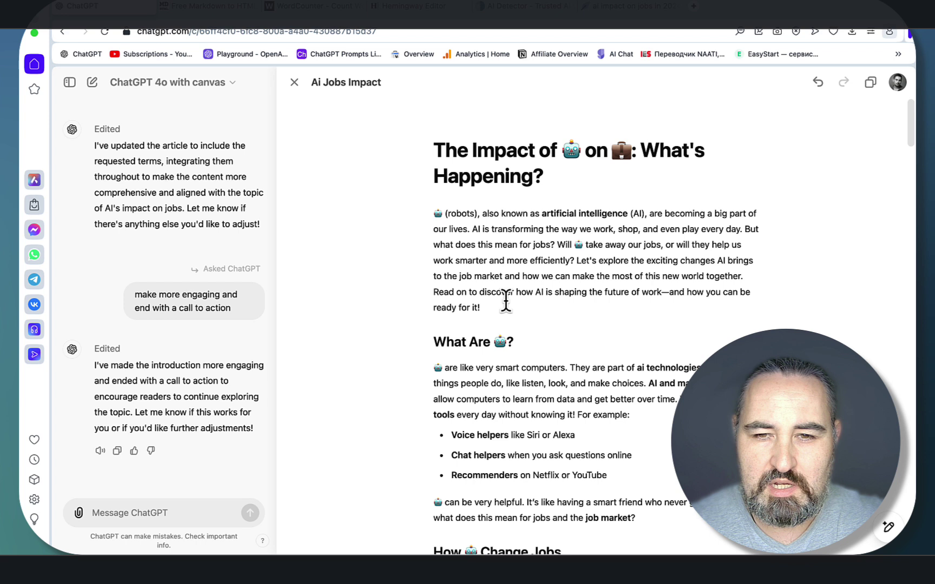
- Select the rewritten intro paragraph and bring up the edit prompt for it
drag(481, 308, 426, 209)
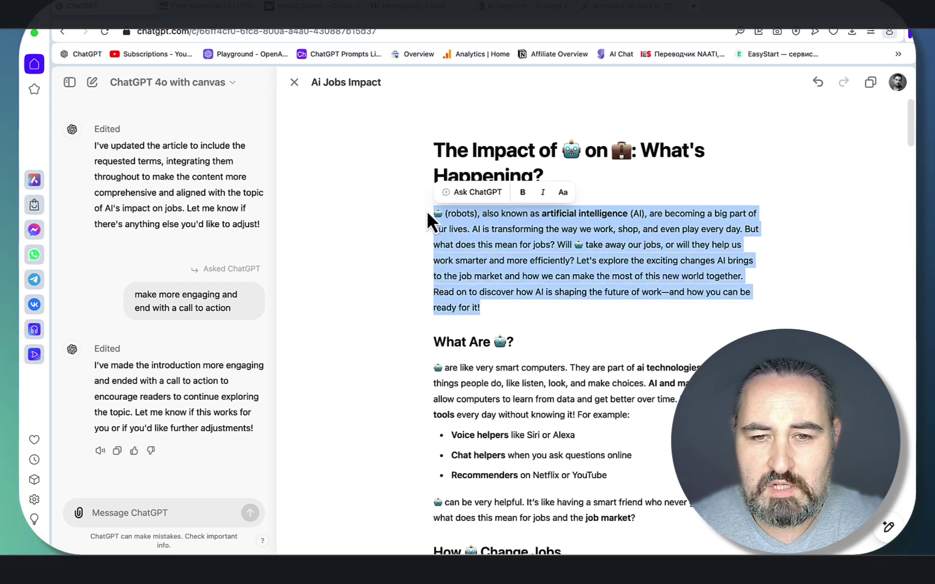
click(472, 194)
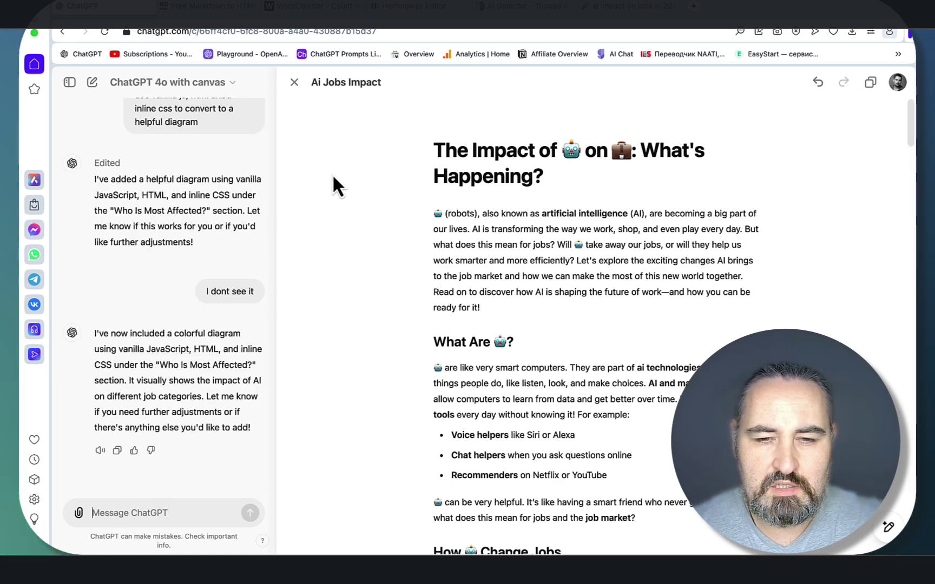
- Open the Can Dogs Eat Longan article canvas and select its serving-size diagram code block
click(294, 82)
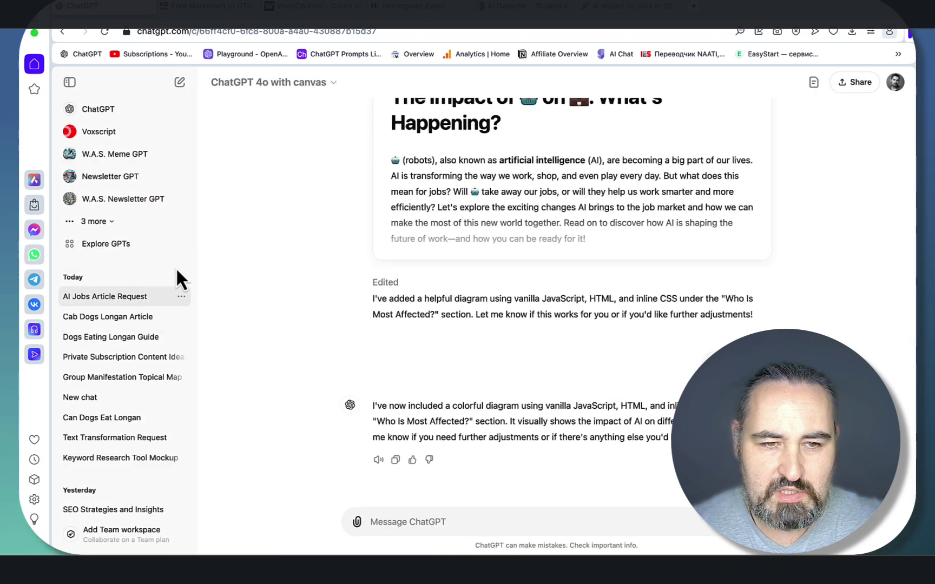
click(103, 317)
click(758, 165)
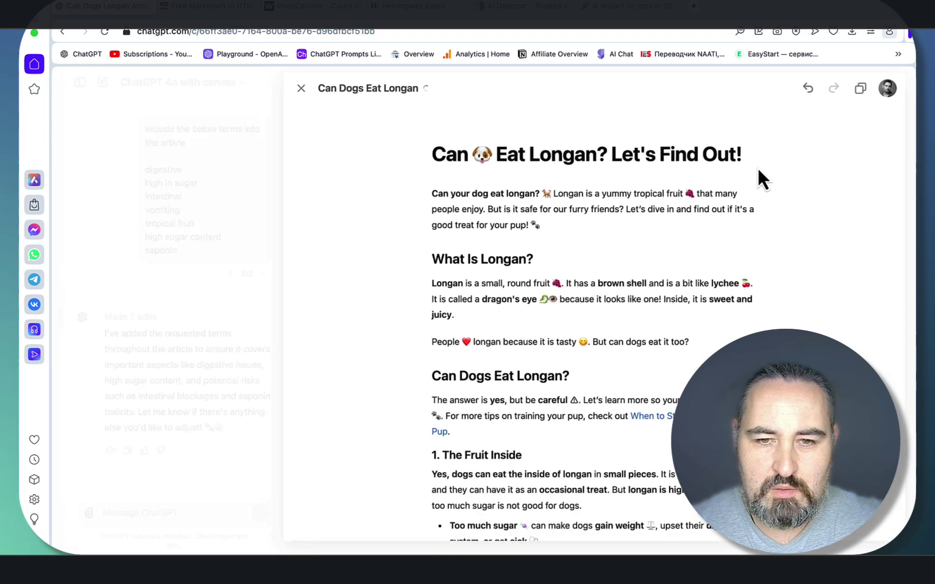
scroll(492, 285, down, 10)
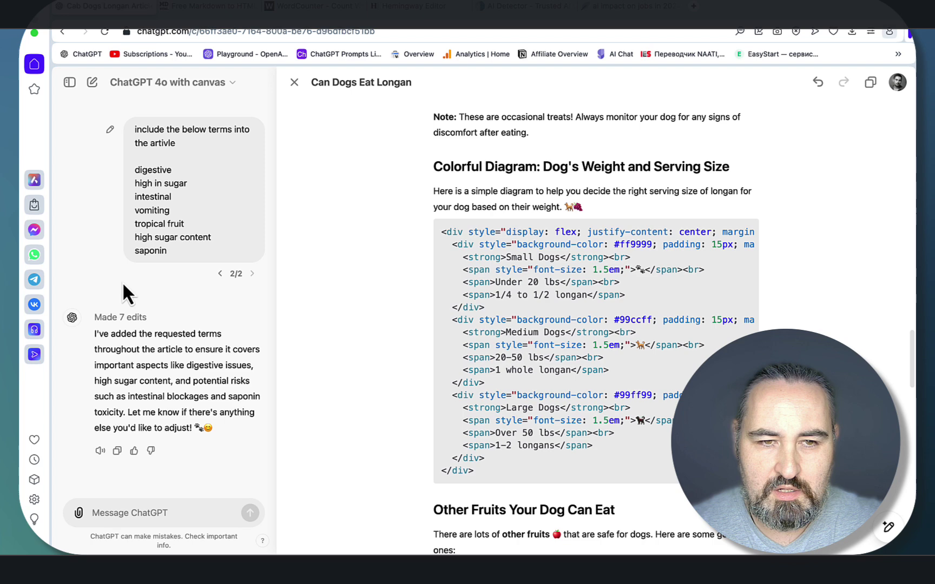
scroll(159, 291, up, 5)
scroll(158, 289, up, 10)
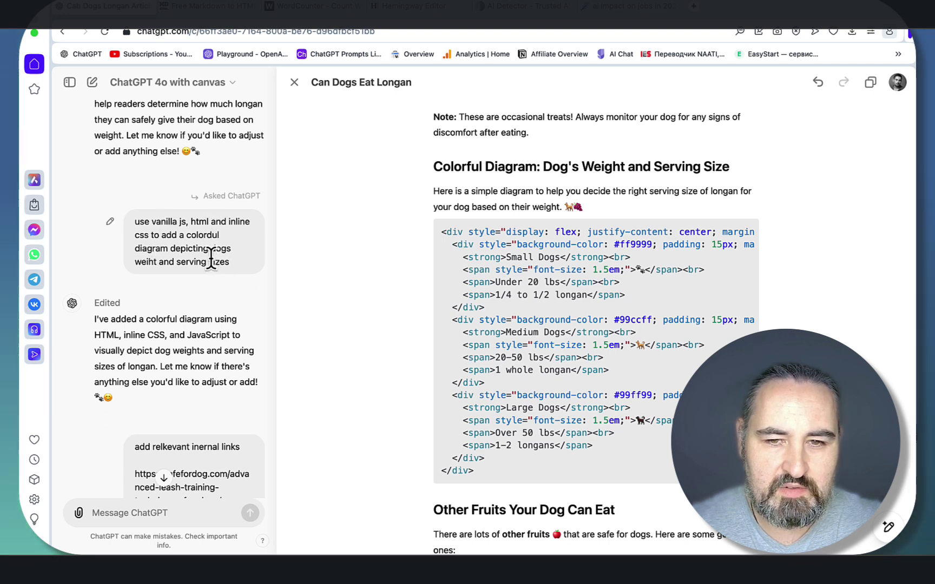
drag(439, 232, 531, 472)
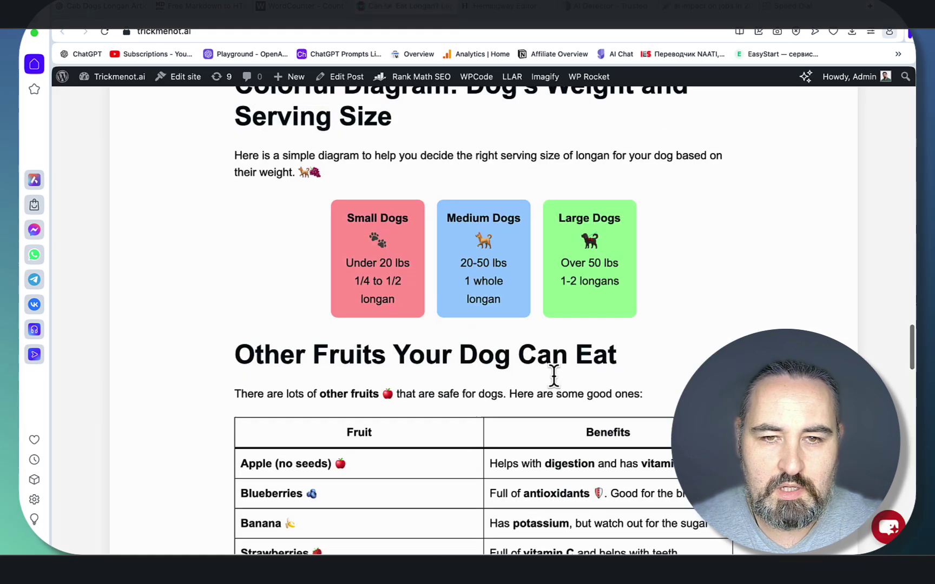
- View the Small, Medium and Large Dogs diagram cards on the live post, then return to ChatGPT
scroll(553, 376, up, 1)
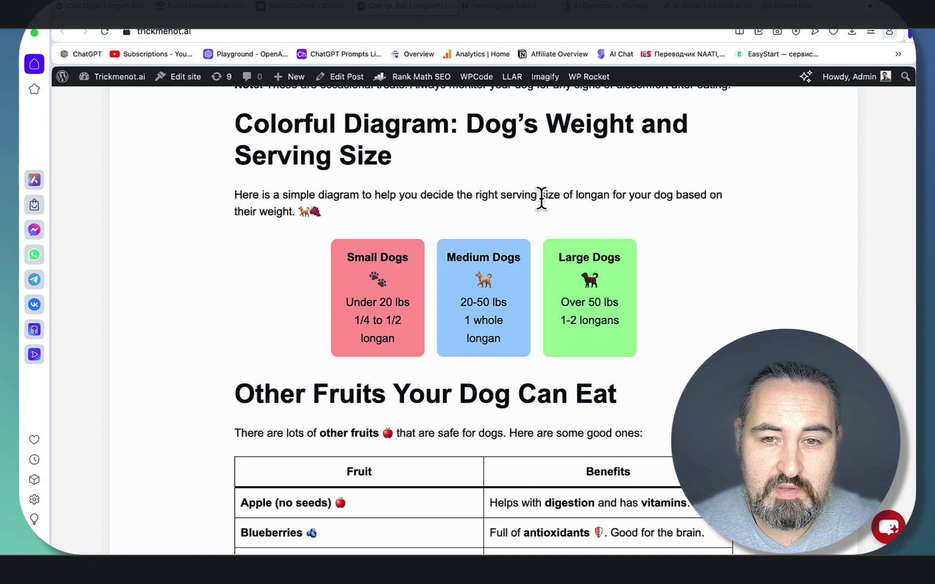
click(102, 6)
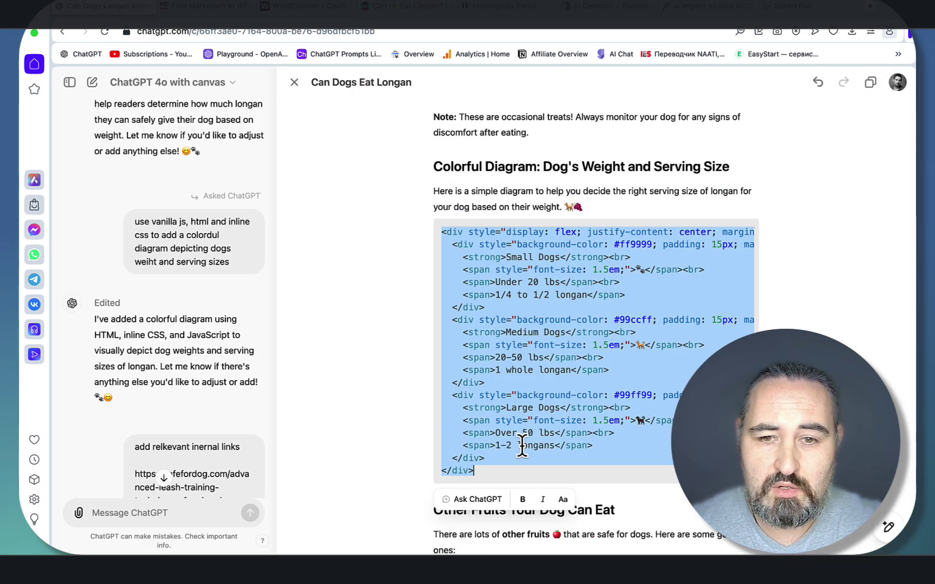